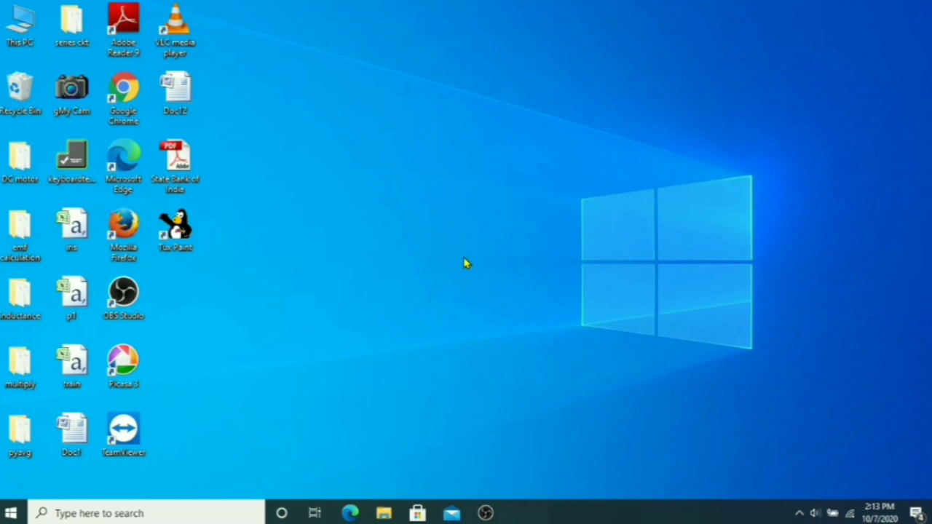
Search Windows for PAINT and open the Paint app
{"action": "left_click", "coordinate": [8, 516]}
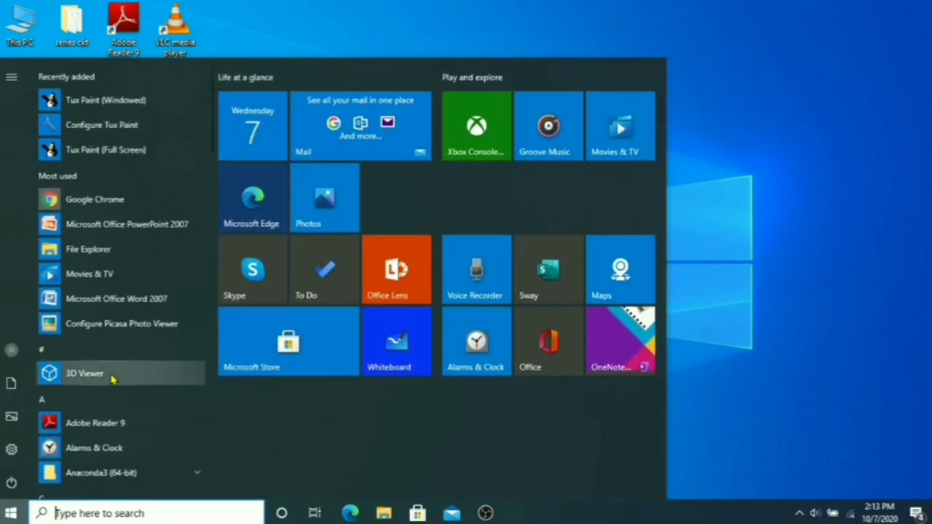
{"action": "scroll", "coordinate": [114, 379], "scroll_direction": "down", "scroll_amount": 10}
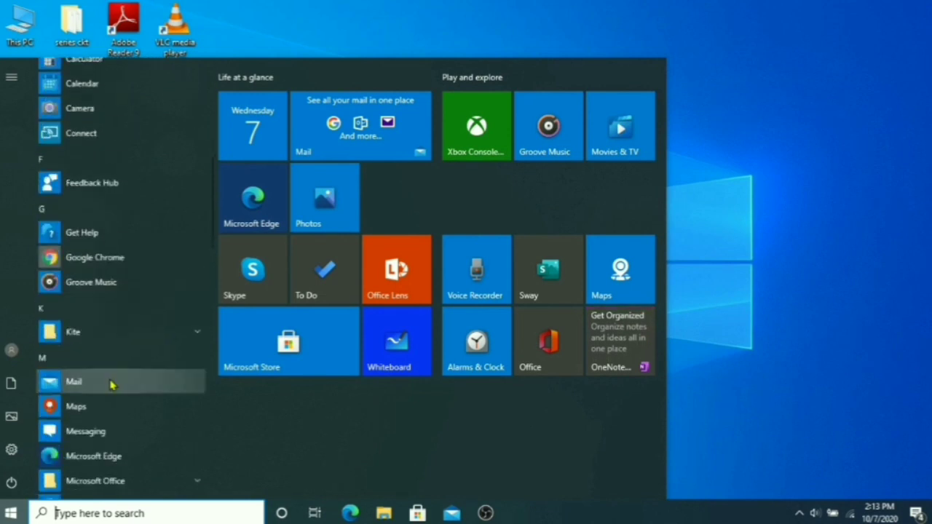
{"action": "scroll", "coordinate": [111, 384], "scroll_direction": "down", "scroll_amount": 3}
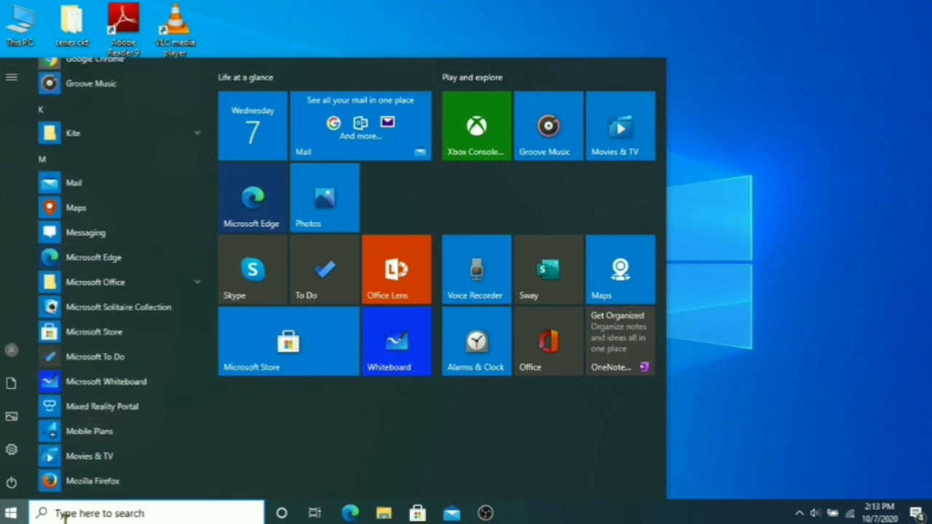
{"action": "type", "text": "PA"}
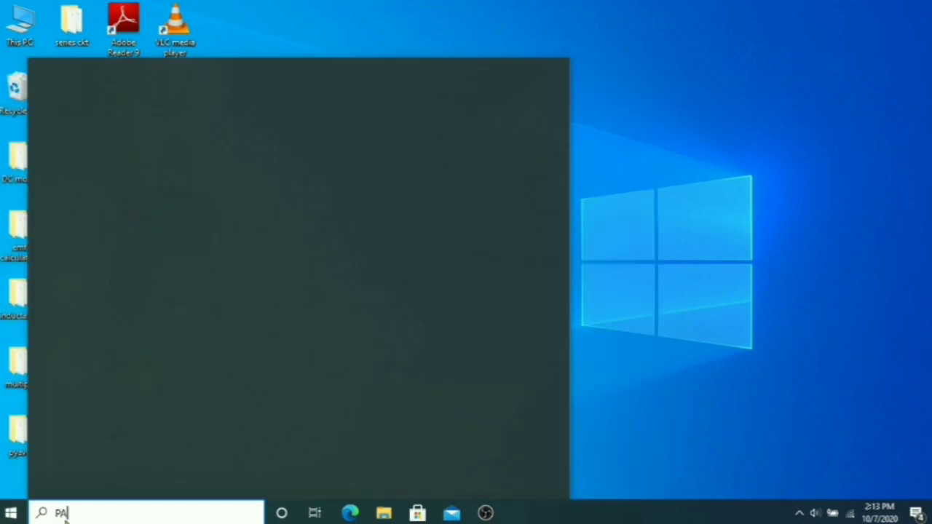
{"action": "type", "text": "INT"}
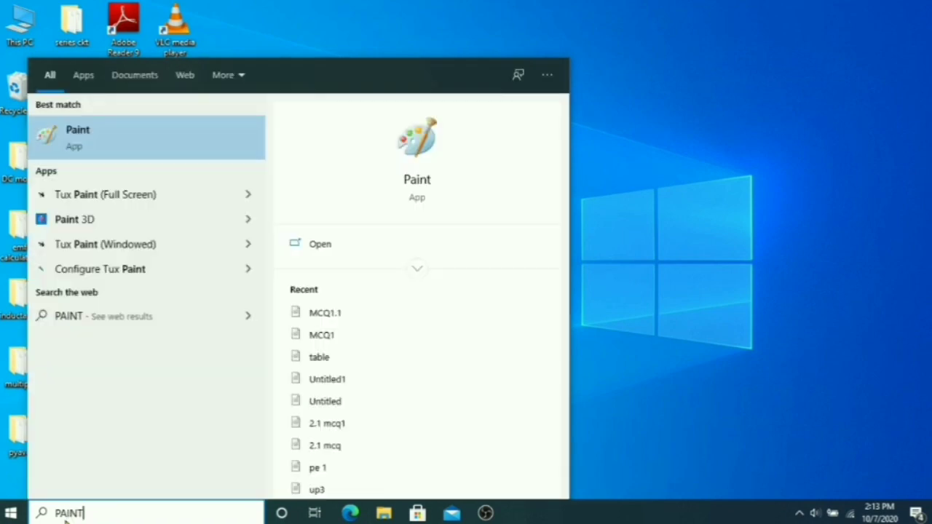
{"action": "left_click", "coordinate": [200, 146]}
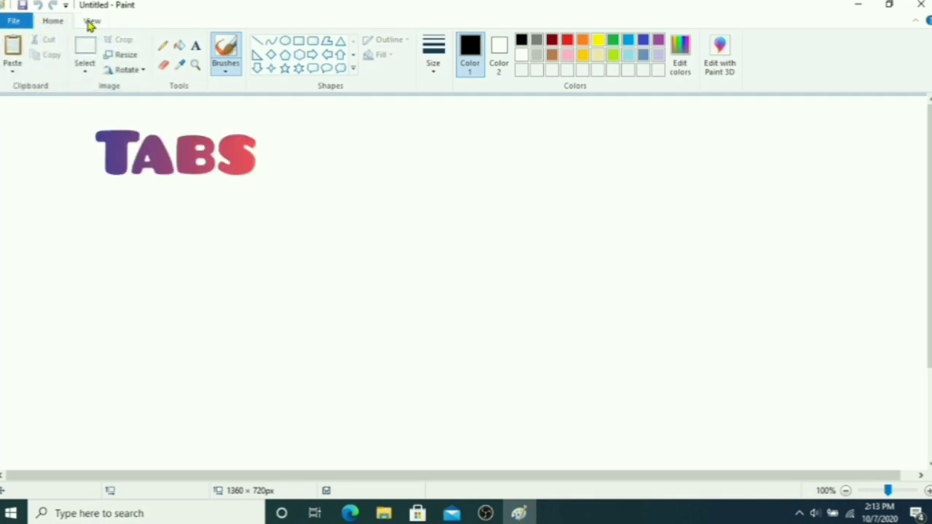
Look through Paint's file commands, including the Save as formats and the Print options
{"action": "left_click", "coordinate": [15, 22]}
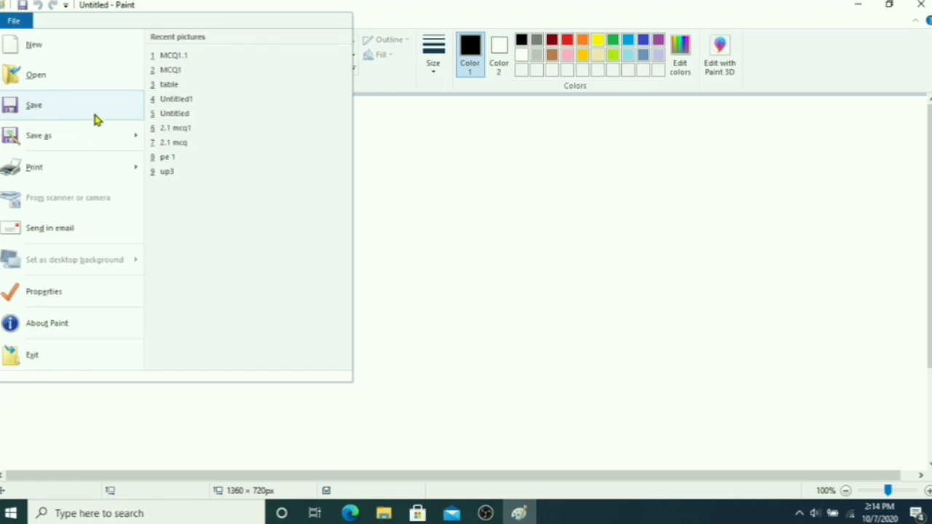
{"action": "mouse_move", "coordinate": [97, 134]}
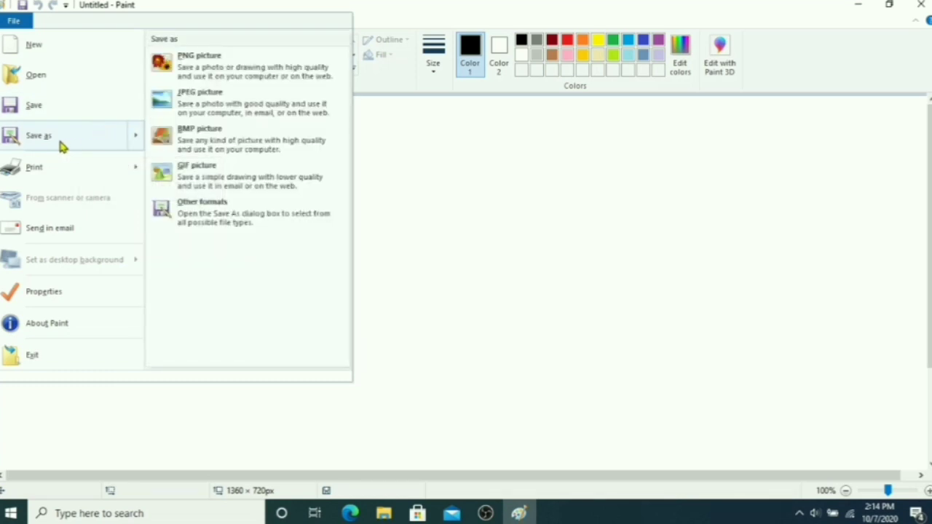
{"action": "mouse_move", "coordinate": [59, 164]}
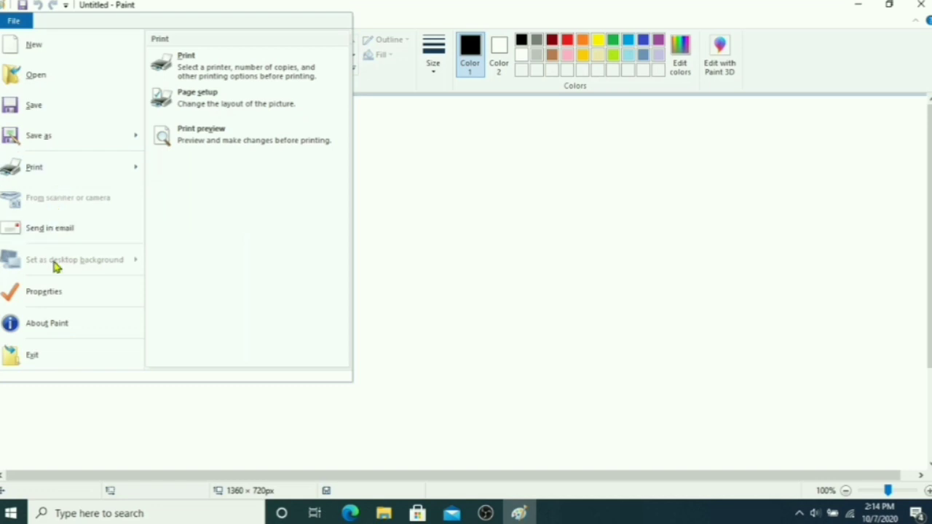
{"action": "left_click", "coordinate": [459, 246]}
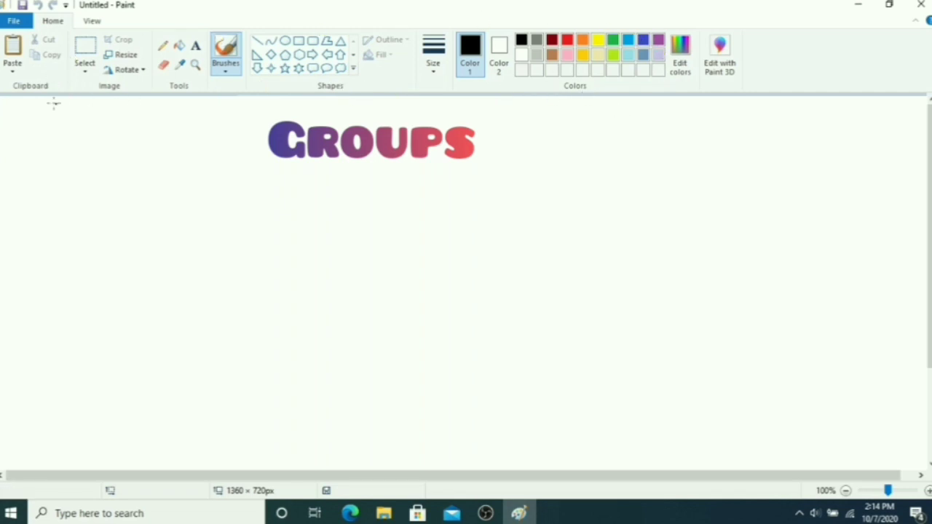
{"action": "key", "text": "ctrl+z"}
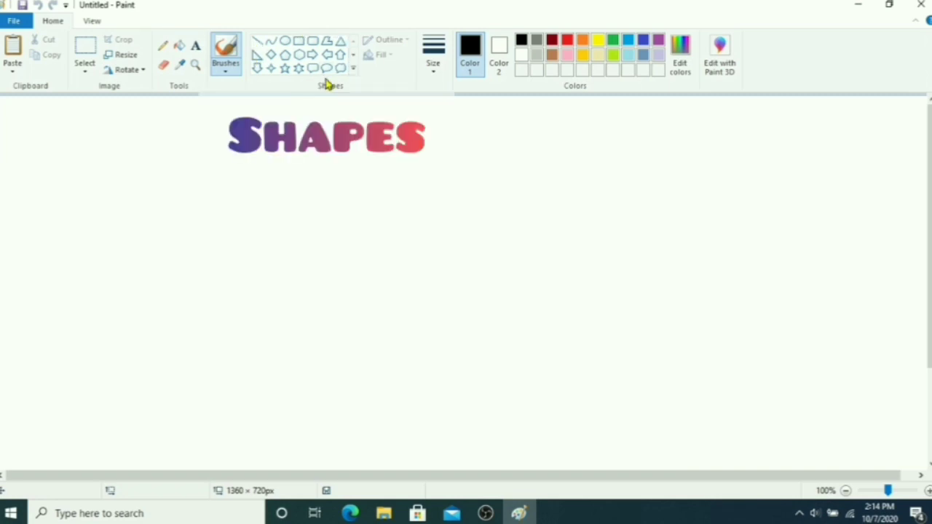
{"action": "left_click", "coordinate": [352, 71]}
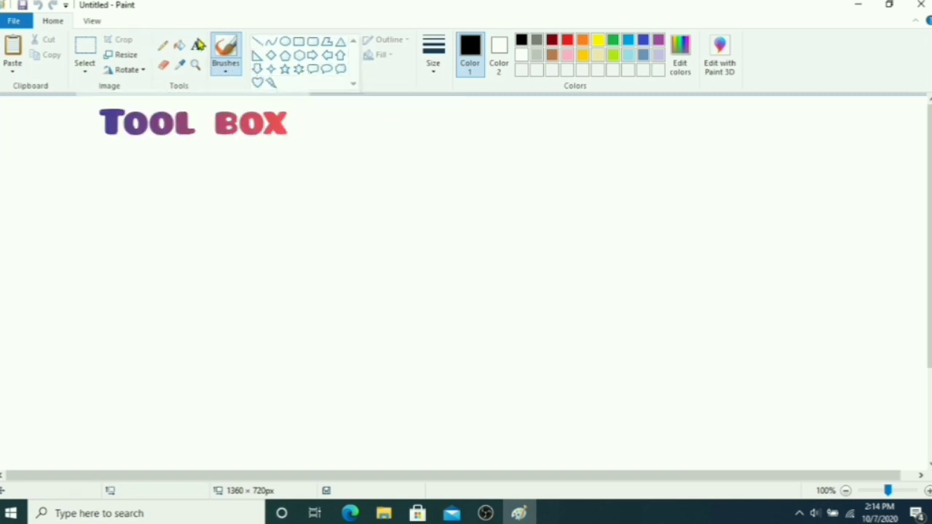
{"action": "left_click", "coordinate": [163, 65]}
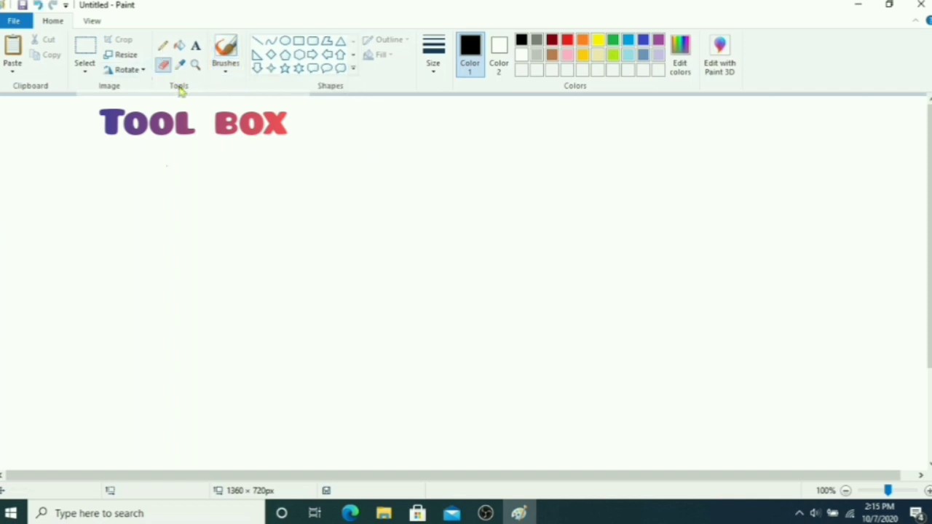
Draw a looping black freehand curve with three closed loops on the canvas, using the Pencil at the third line thickness
{"action": "left_click", "coordinate": [163, 48]}
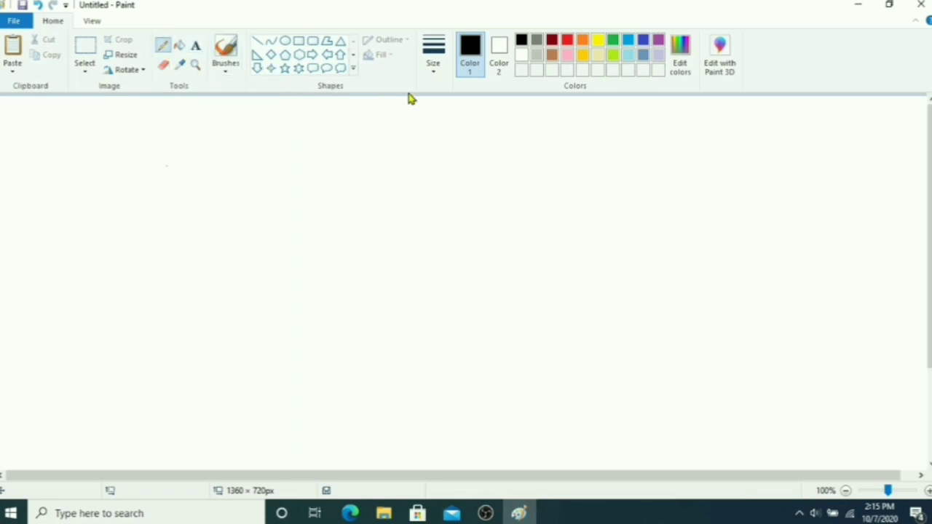
{"action": "left_click", "coordinate": [436, 66]}
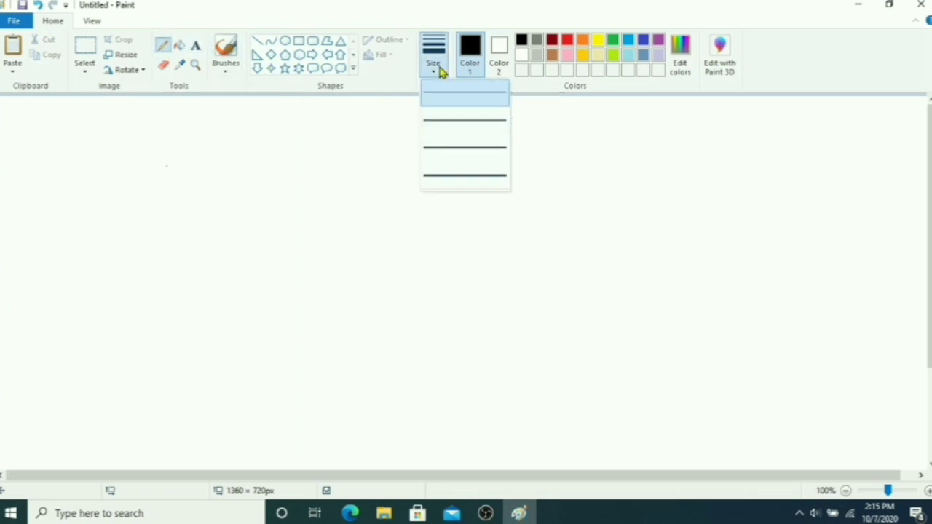
{"action": "left_click", "coordinate": [451, 153]}
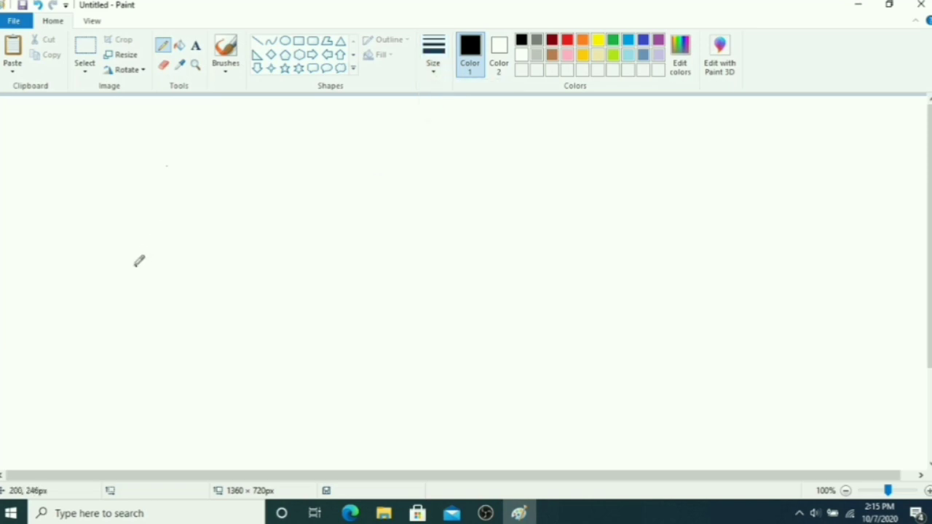
{"action": "mouse_move", "coordinate": [137, 265]}
{"action": "left_mouse_down"}
{"action": "mouse_move", "coordinate": [164, 193]}
{"action": "mouse_move", "coordinate": [200, 231]}
{"action": "mouse_move", "coordinate": [174, 257]}
{"action": "mouse_move", "coordinate": [202, 209]}
{"action": "mouse_move", "coordinate": [270, 209]}
{"action": "mouse_move", "coordinate": [263, 272]}
{"action": "mouse_move", "coordinate": [253, 238]}
{"action": "mouse_move", "coordinate": [291, 233]}
{"action": "mouse_move", "coordinate": [324, 288]}
{"action": "mouse_move", "coordinate": [282, 321]}
{"action": "mouse_move", "coordinate": [294, 289]}
{"action": "mouse_move", "coordinate": [327, 313]}
{"action": "mouse_move", "coordinate": [304, 369]}
{"action": "left_mouse_up"}
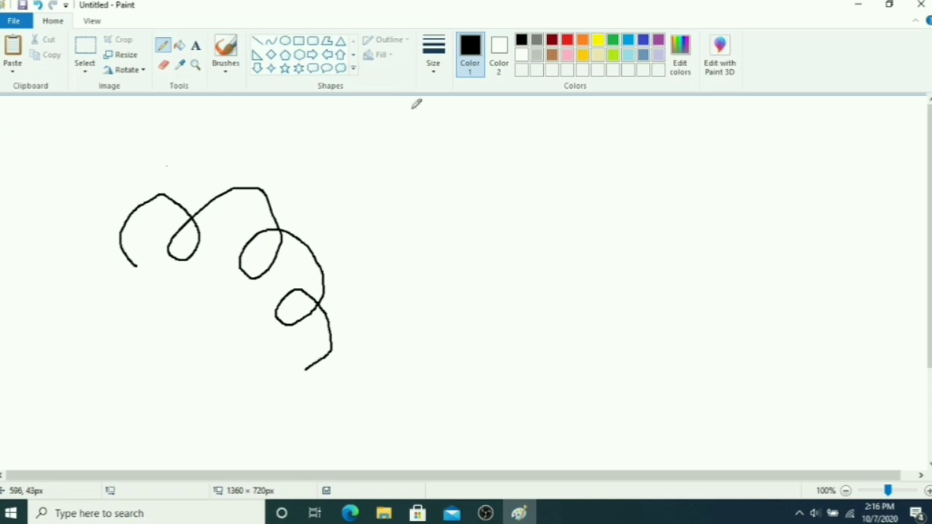
Fill the three closed loops of the freehand curve with red
{"action": "left_click", "coordinate": [179, 45]}
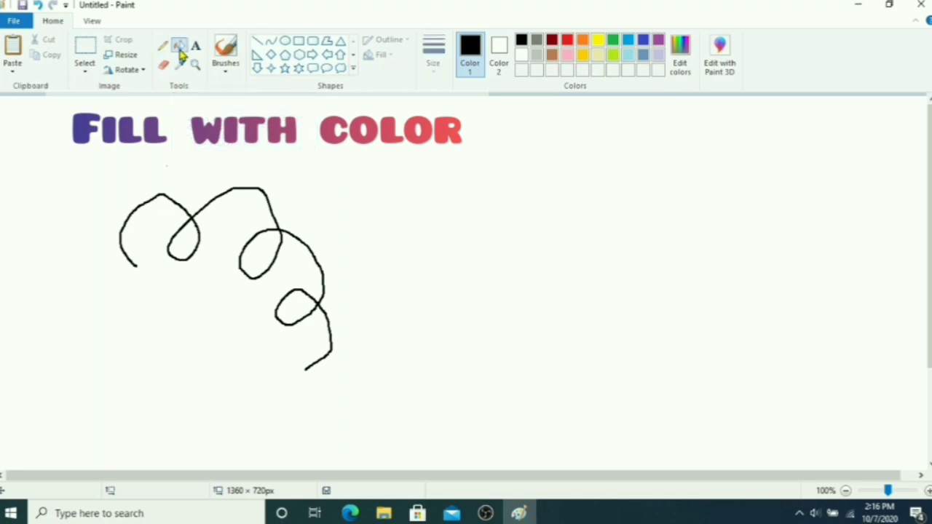
{"action": "left_click", "coordinate": [569, 41]}
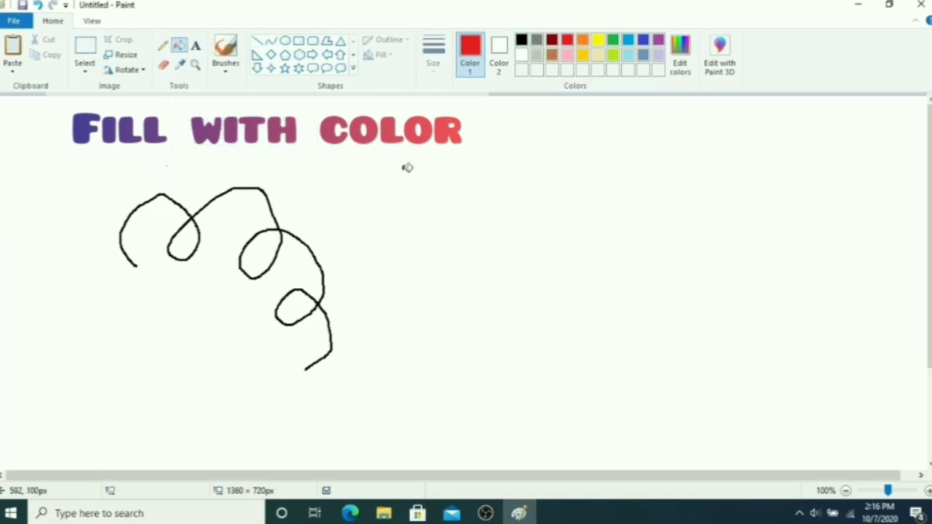
{"action": "left_click", "coordinate": [268, 245]}
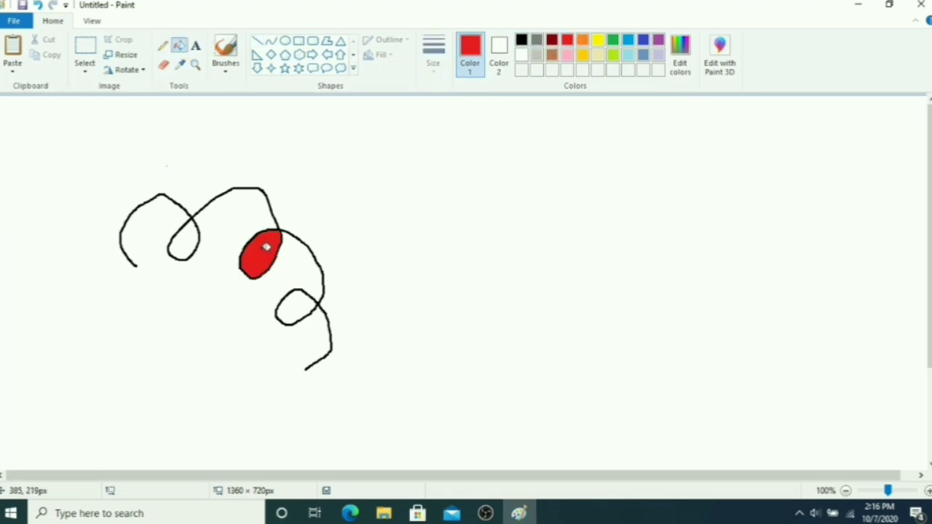
{"action": "left_click", "coordinate": [188, 245]}
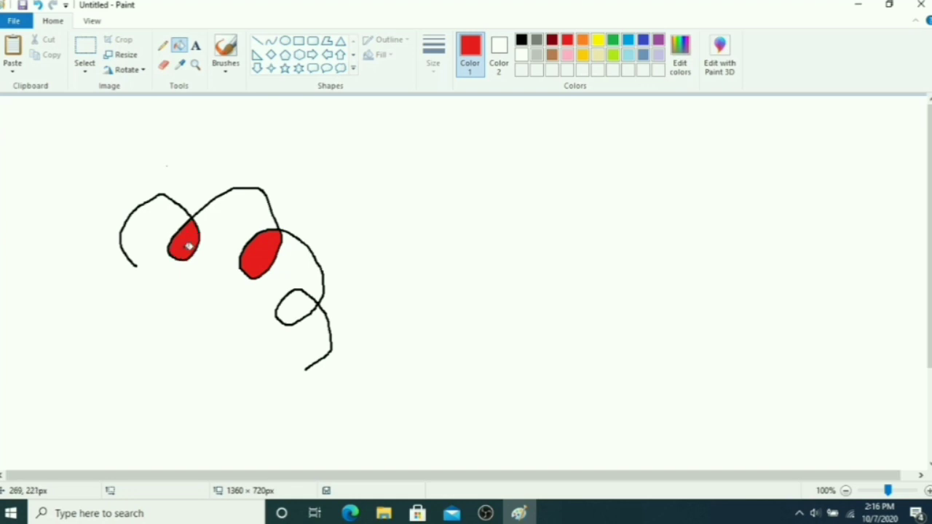
{"action": "left_click", "coordinate": [297, 306]}
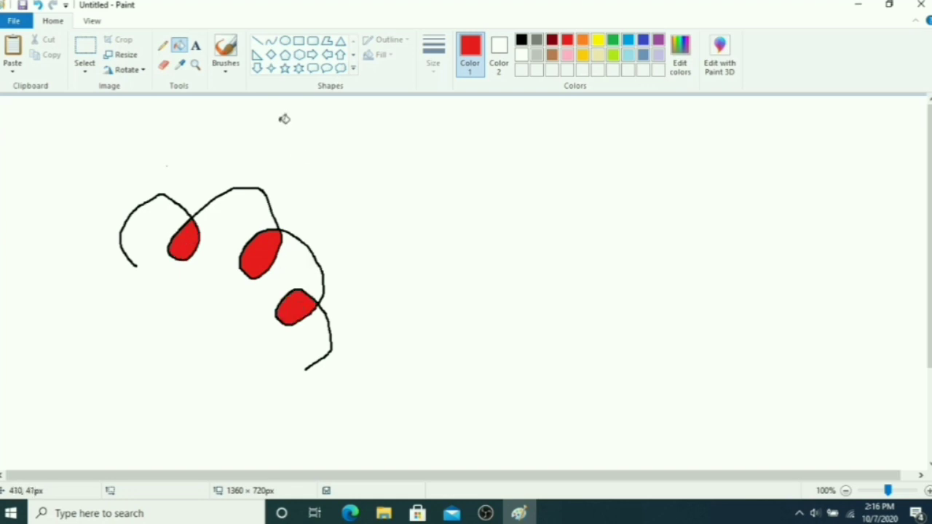
Add the text "DRAWING" in a text box of about 314 × 79 px beside the freehand curve
{"action": "left_click", "coordinate": [198, 48]}
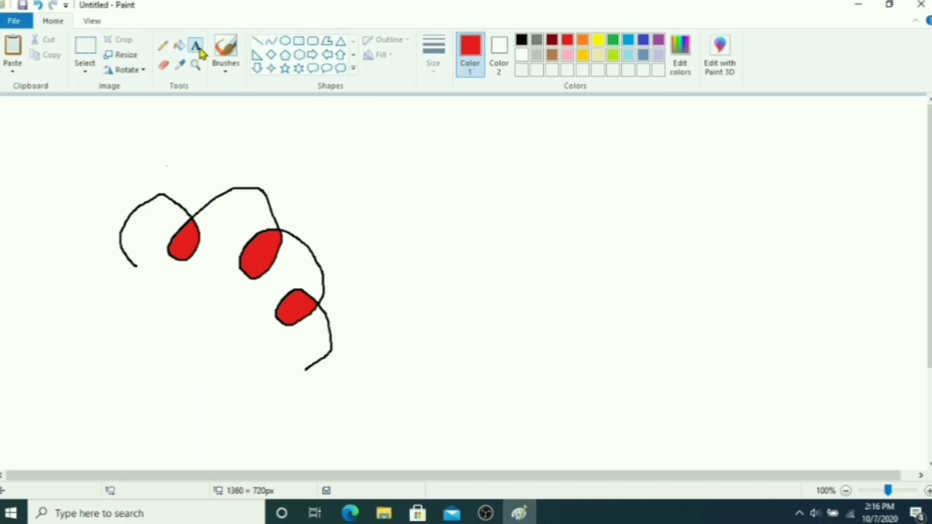
{"action": "left_click_drag", "start_coordinate": [359, 152], "coordinate": [576, 207]}
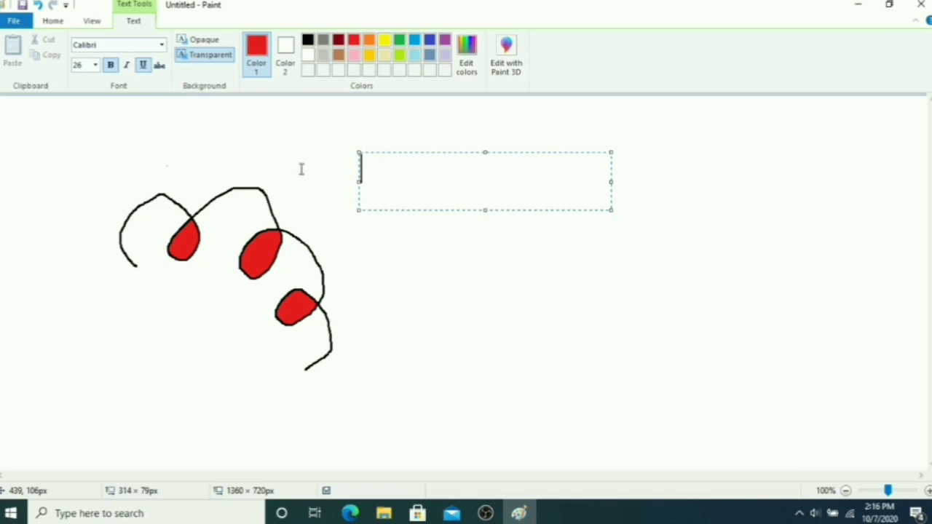
{"action": "type", "text": "DR"}
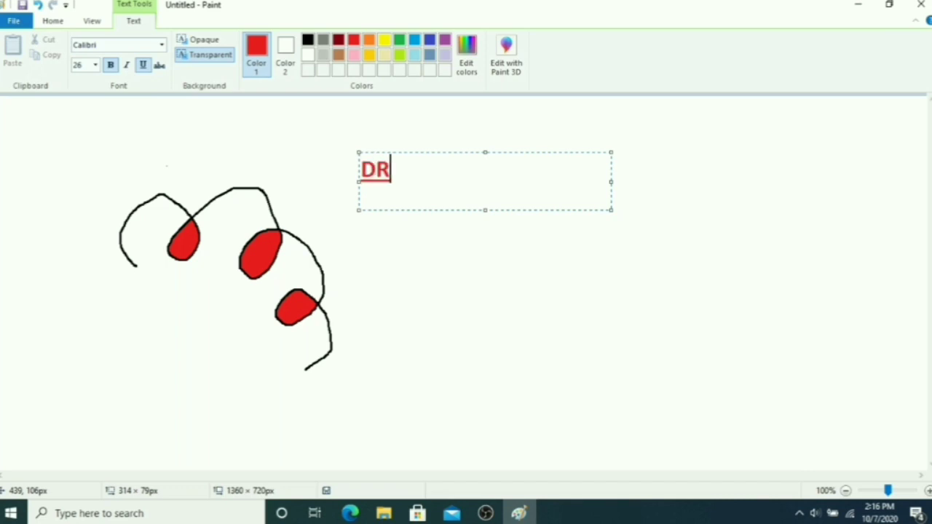
{"action": "type", "text": "AWING"}
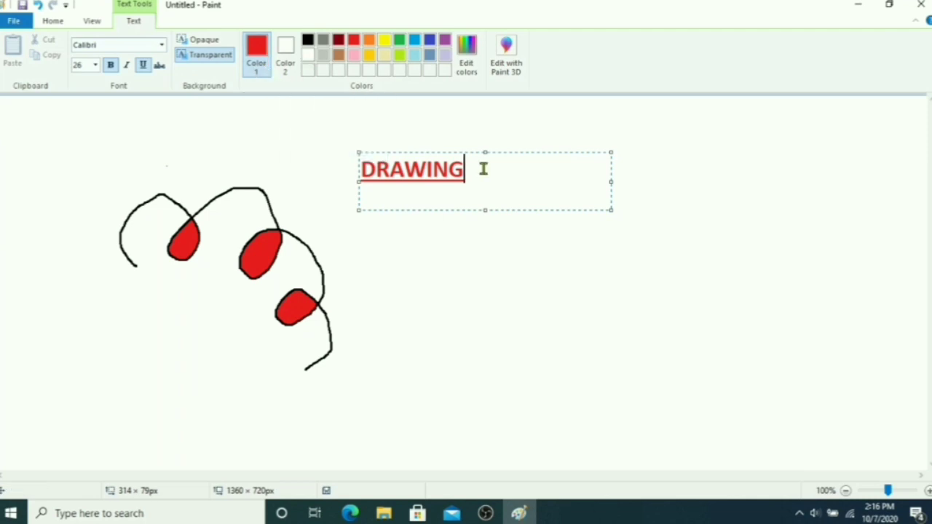
Recolor the whole word "DRAWING" light blue and finish the text box
{"action": "left_click_drag", "start_coordinate": [468, 172], "coordinate": [353, 167]}
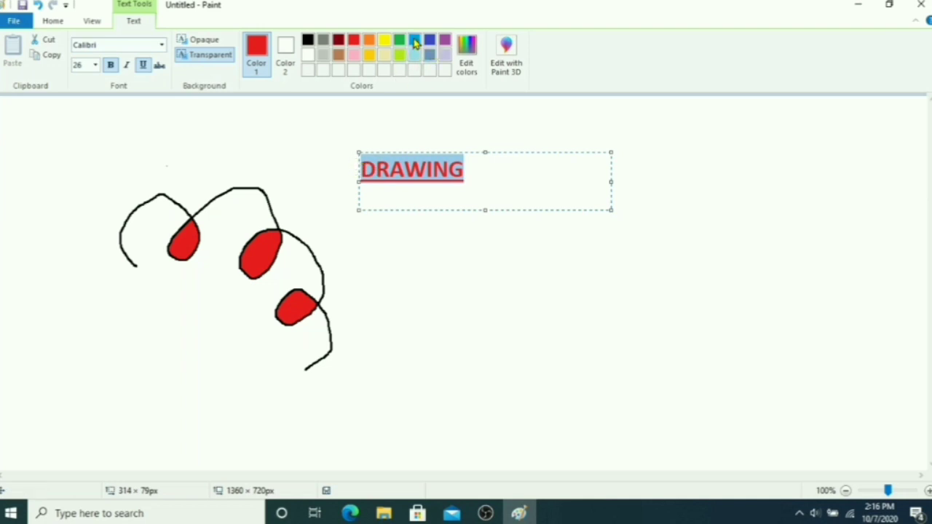
{"action": "left_click", "coordinate": [414, 41]}
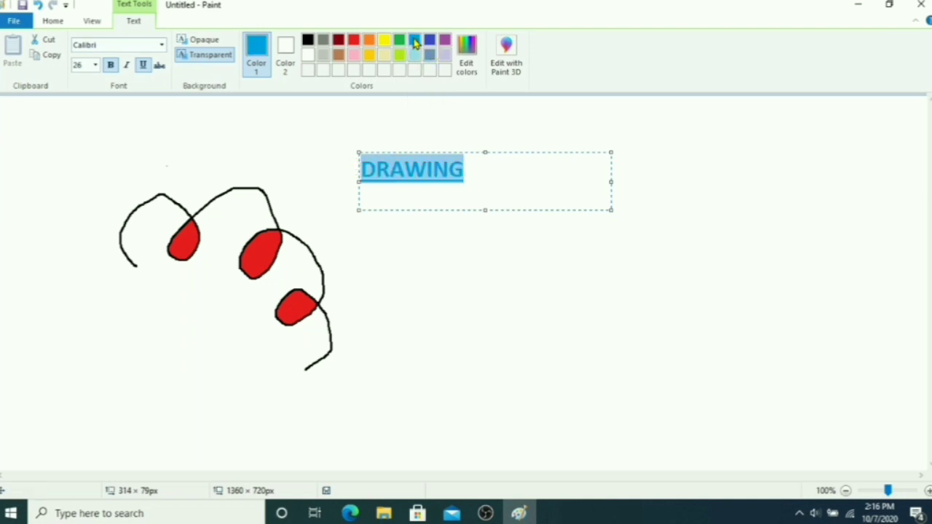
{"action": "left_click", "coordinate": [466, 141]}
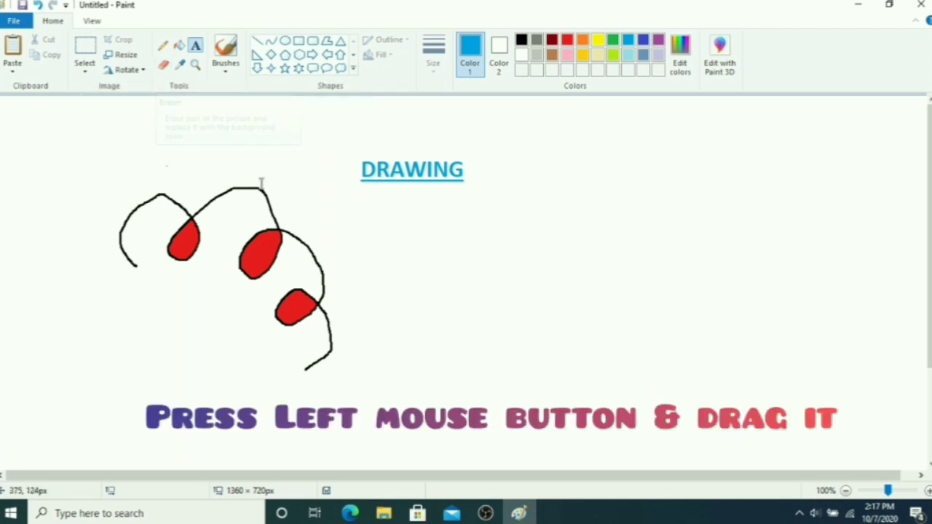
Erase the loose end sections of the freehand curve, before the first loop and after the last loop
{"action": "left_click", "coordinate": [163, 67]}
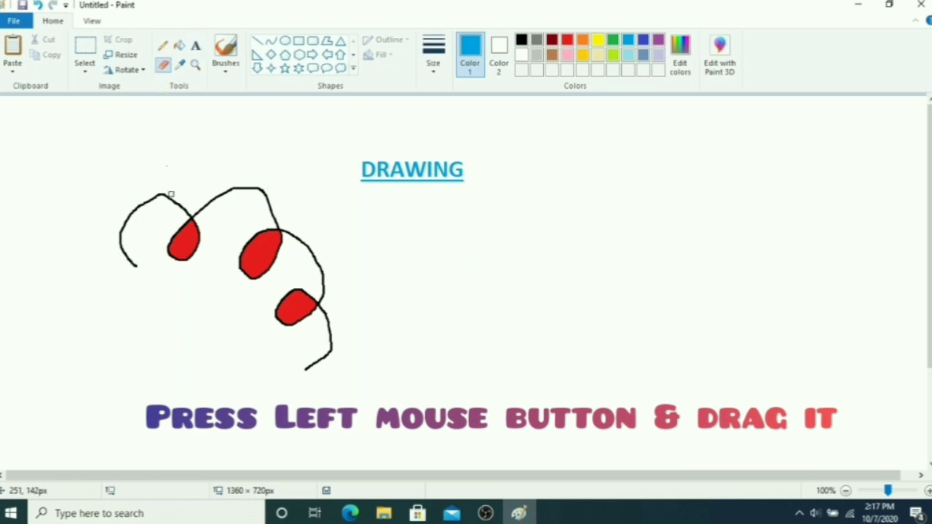
{"action": "mouse_move", "coordinate": [128, 207]}
{"action": "left_mouse_down"}
{"action": "mouse_move", "coordinate": [112, 306]}
{"action": "mouse_move", "coordinate": [125, 222]}
{"action": "mouse_move", "coordinate": [134, 276]}
{"action": "mouse_move", "coordinate": [129, 235]}
{"action": "mouse_move", "coordinate": [133, 254]}
{"action": "mouse_move", "coordinate": [108, 199]}
{"action": "mouse_move", "coordinate": [150, 274]}
{"action": "left_mouse_up"}
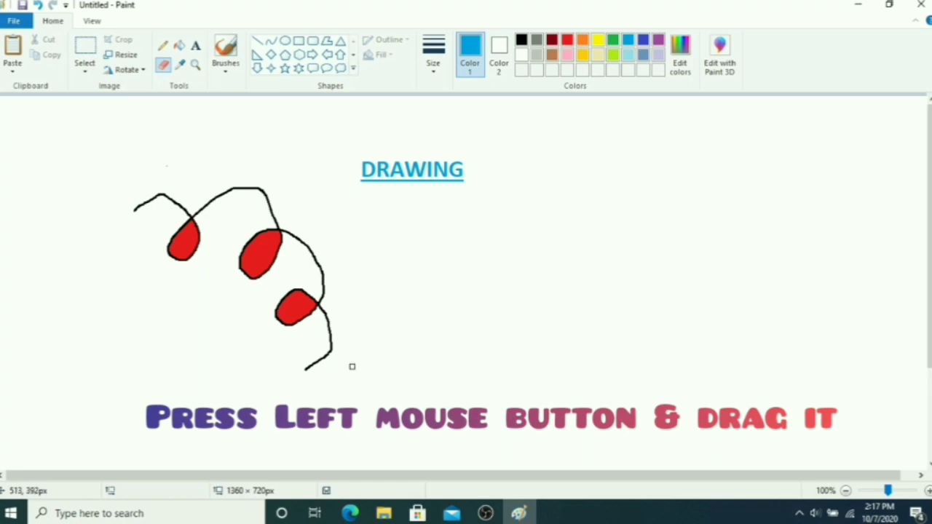
{"action": "mouse_move", "coordinate": [313, 371]}
{"action": "left_mouse_down"}
{"action": "mouse_move", "coordinate": [324, 358]}
{"action": "mouse_move", "coordinate": [312, 376]}
{"action": "mouse_move", "coordinate": [291, 383]}
{"action": "left_mouse_up"}
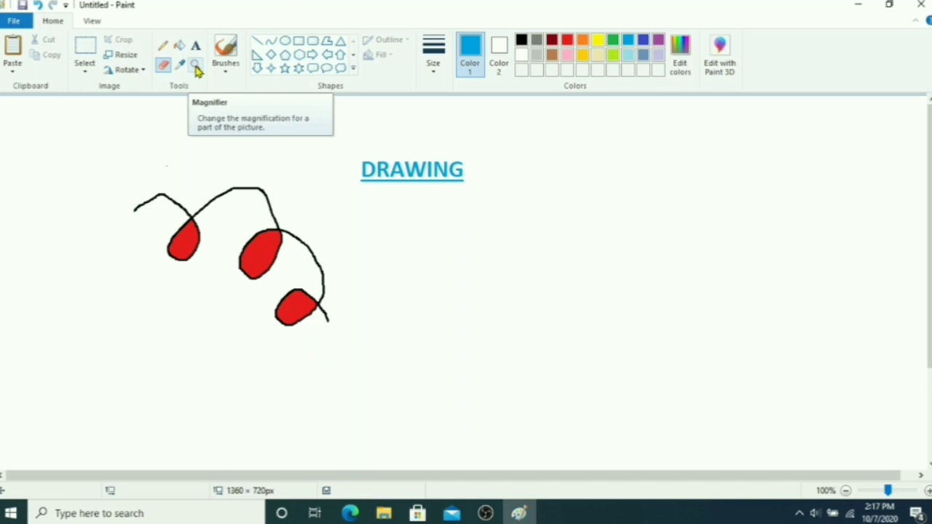
Magnify the red loops of the drawing to 400% with the Magnifier
{"action": "left_click", "coordinate": [195, 67]}
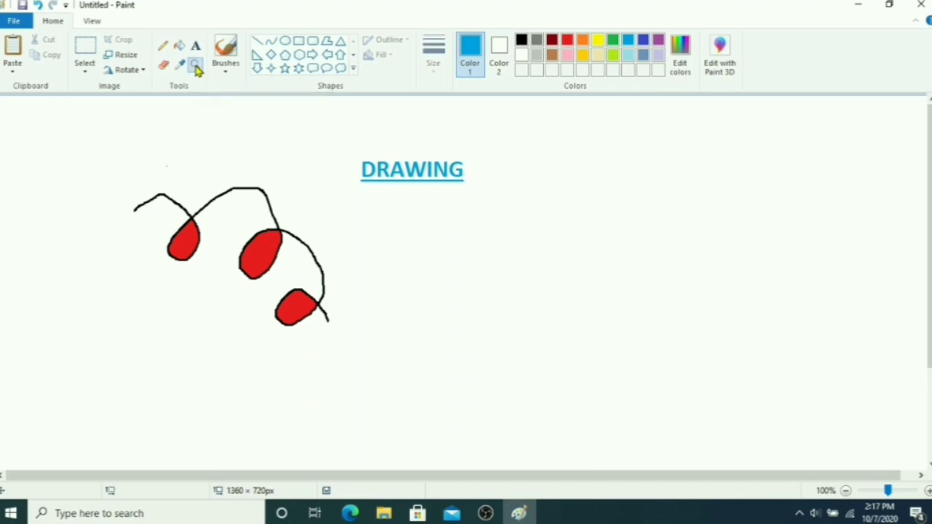
{"action": "left_click", "coordinate": [161, 191]}
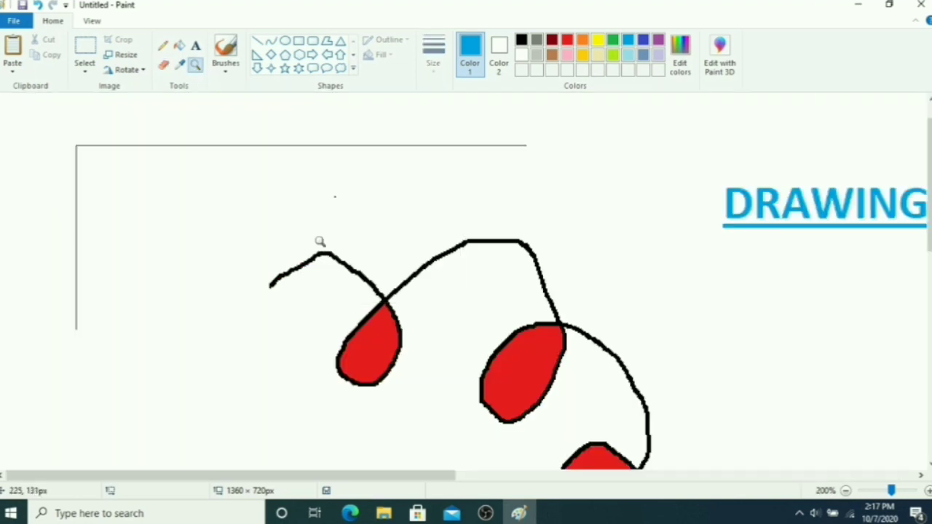
{"action": "left_click", "coordinate": [412, 303]}
{"action": "left_click", "coordinate": [414, 305]}
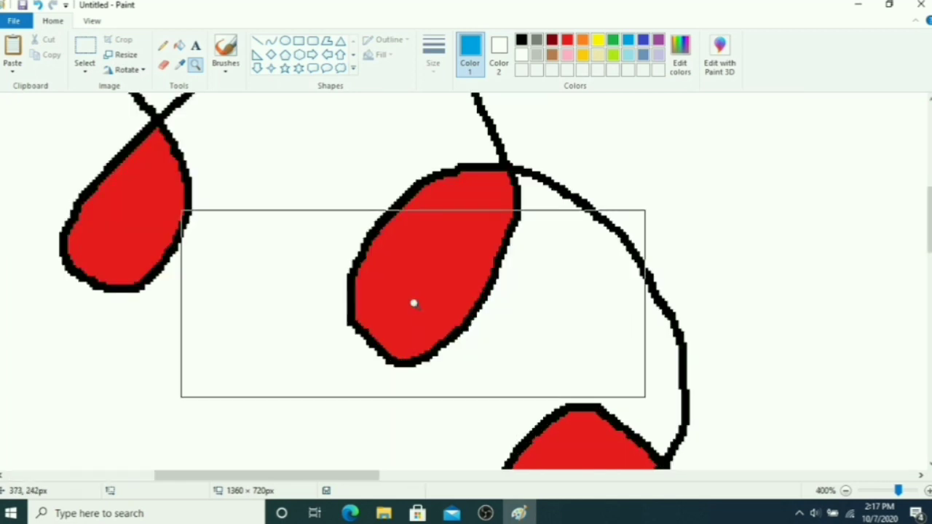
Zoom in on the top of the freehand curve to 600%
{"action": "left_click", "coordinate": [194, 70]}
{"action": "left_click", "coordinate": [97, 23]}
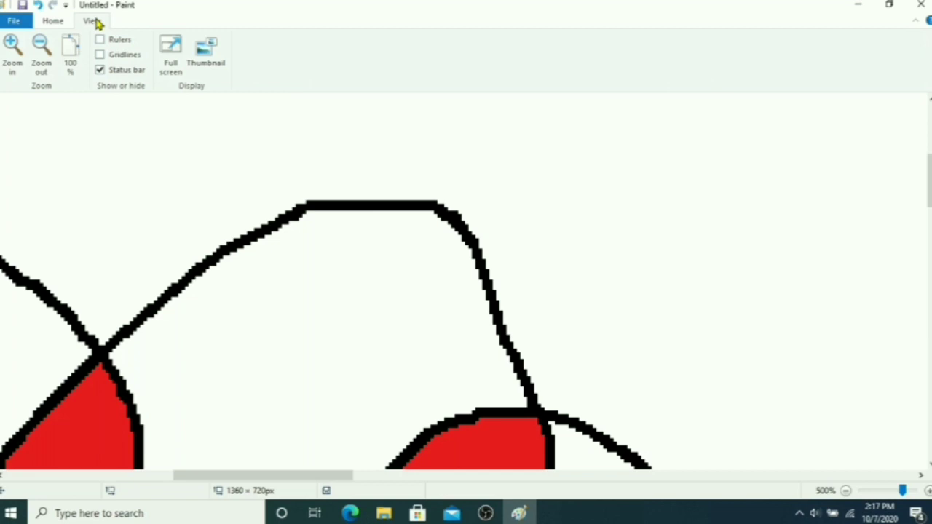
{"action": "left_click", "coordinate": [12, 48]}
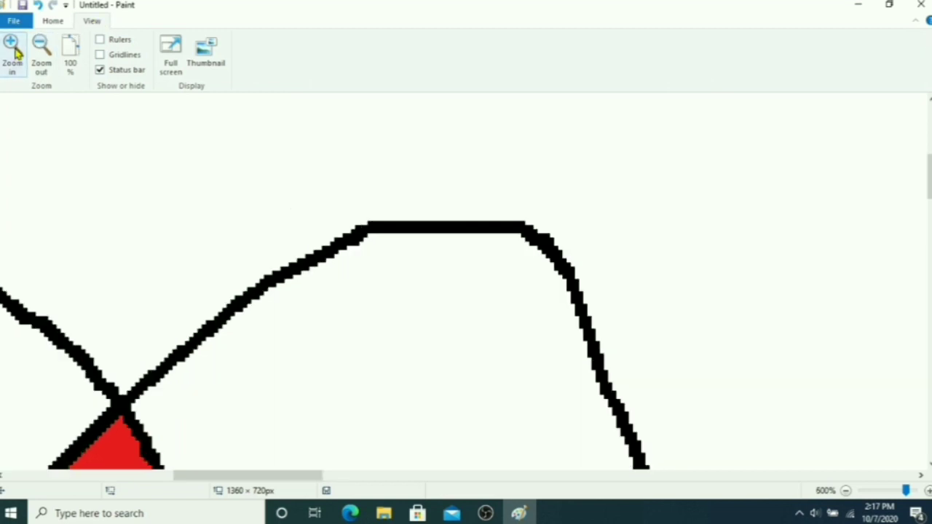
Zoom out to 50% and enlarge the canvas to 2690 × 1126 px
{"action": "left_click", "coordinate": [41, 50]}
{"action": "left_click", "coordinate": [42, 50]}
{"action": "left_click", "coordinate": [41, 49]}
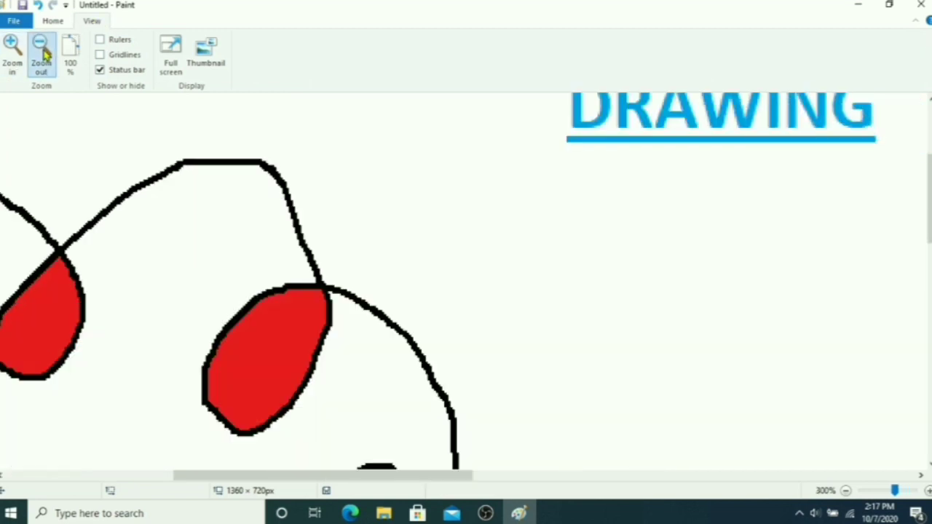
{"action": "left_click", "coordinate": [42, 51]}
{"action": "left_click", "coordinate": [42, 51]}
{"action": "left_click", "coordinate": [42, 52]}
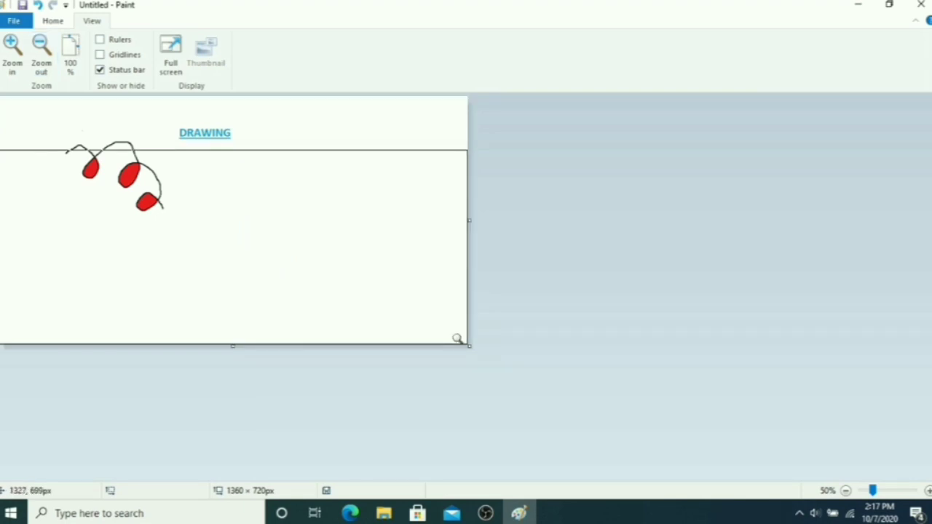
{"action": "left_click_drag", "start_coordinate": [464, 345], "coordinate": [928, 492]}
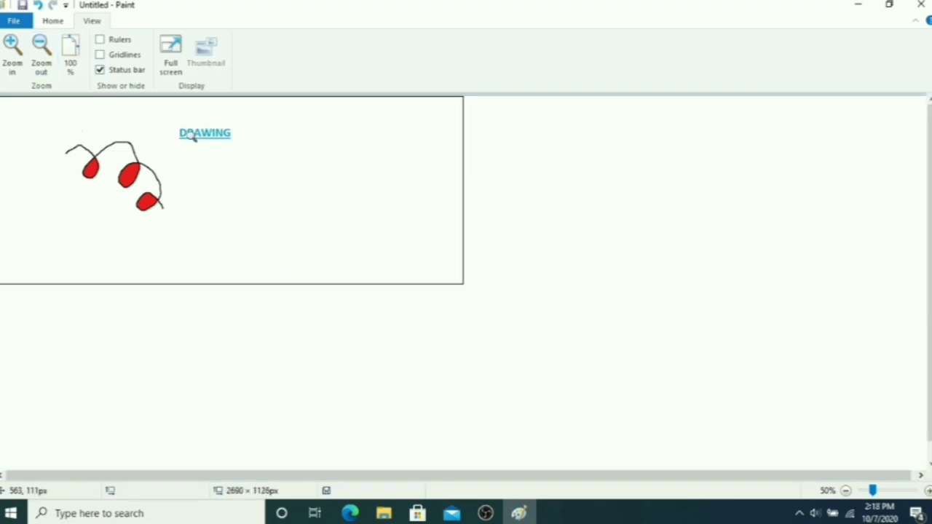
Magnify the red-looped curve to 200% with the Magnifier and switch back to the Pencil tool
{"action": "left_click", "coordinate": [52, 22]}
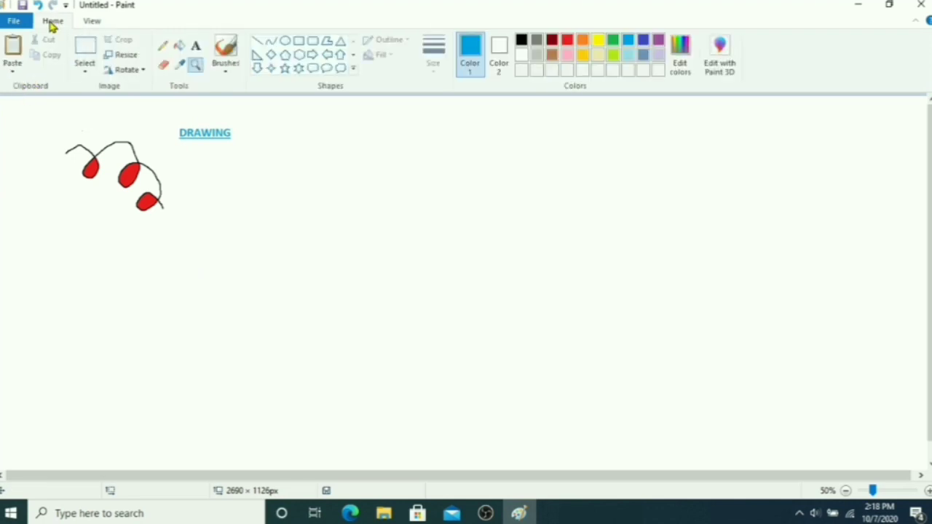
{"action": "left_click", "coordinate": [199, 65]}
{"action": "left_click", "coordinate": [175, 142]}
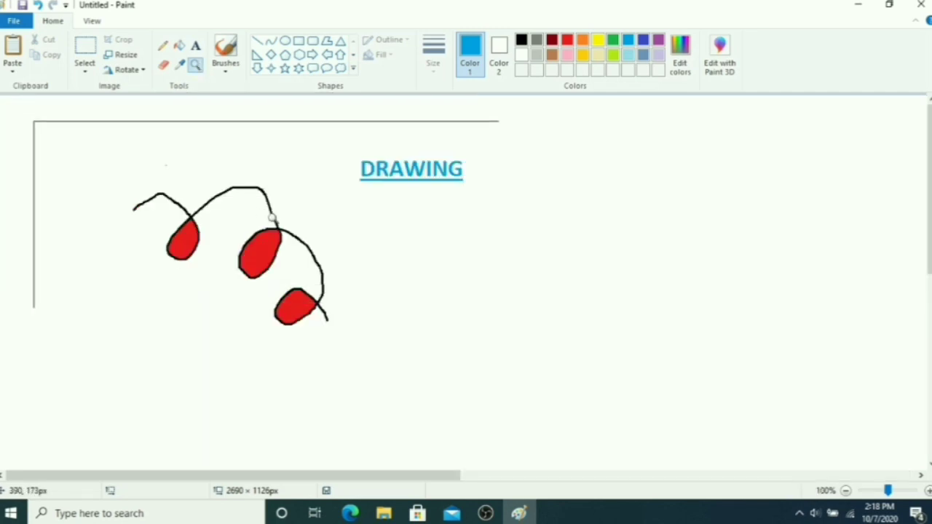
{"action": "left_click", "coordinate": [304, 237]}
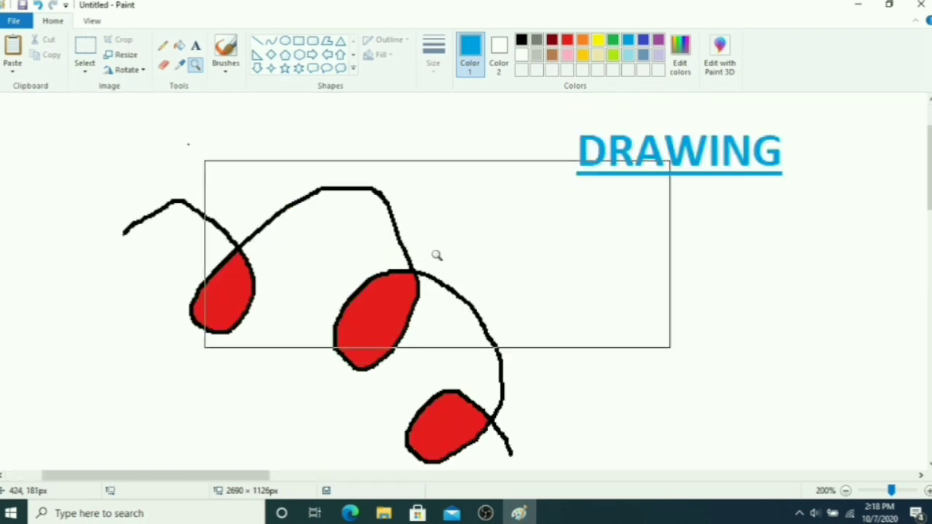
{"action": "left_click", "coordinate": [163, 46]}
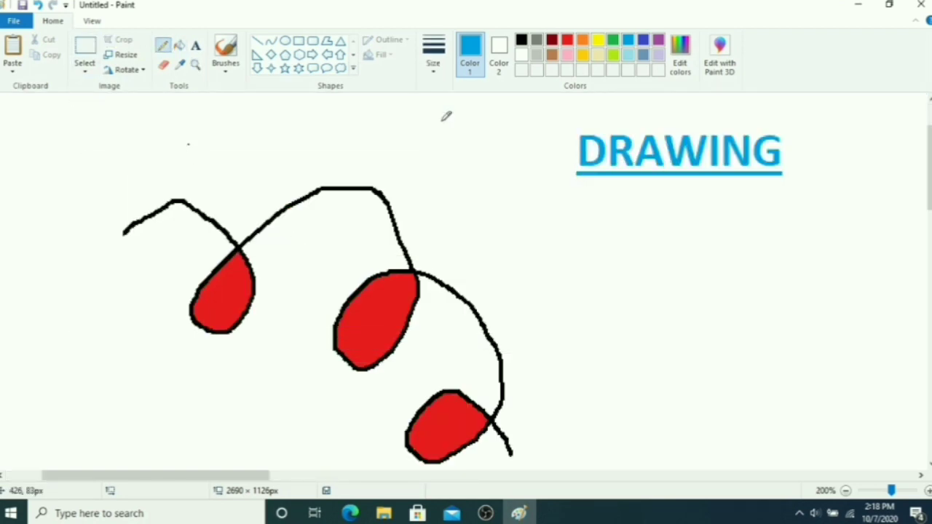
Start a new blank picture without saving the current drawing
{"action": "left_click", "coordinate": [16, 22]}
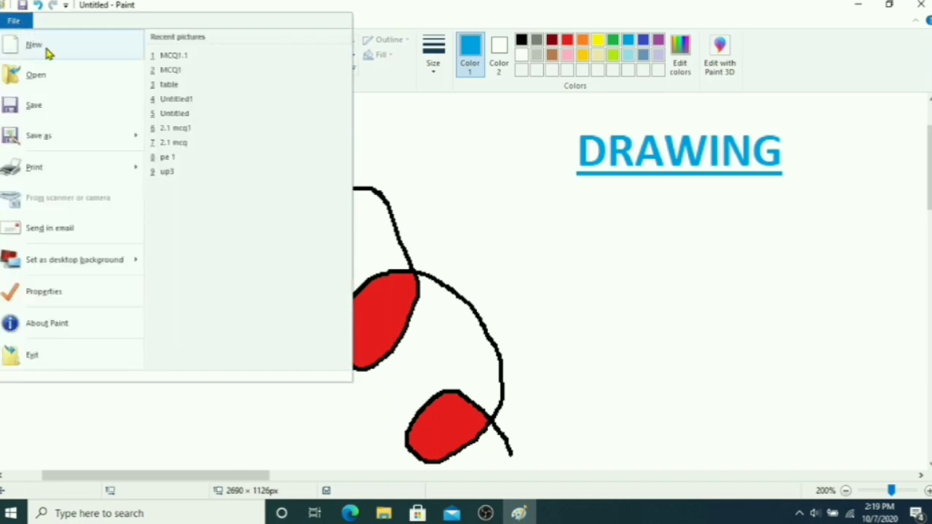
{"action": "left_click", "coordinate": [34, 45]}
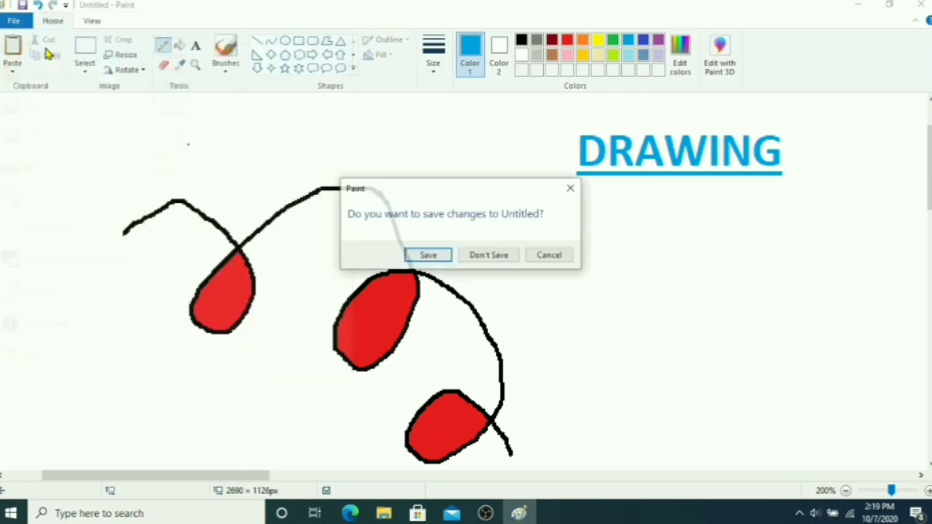
{"action": "left_click", "coordinate": [495, 261]}
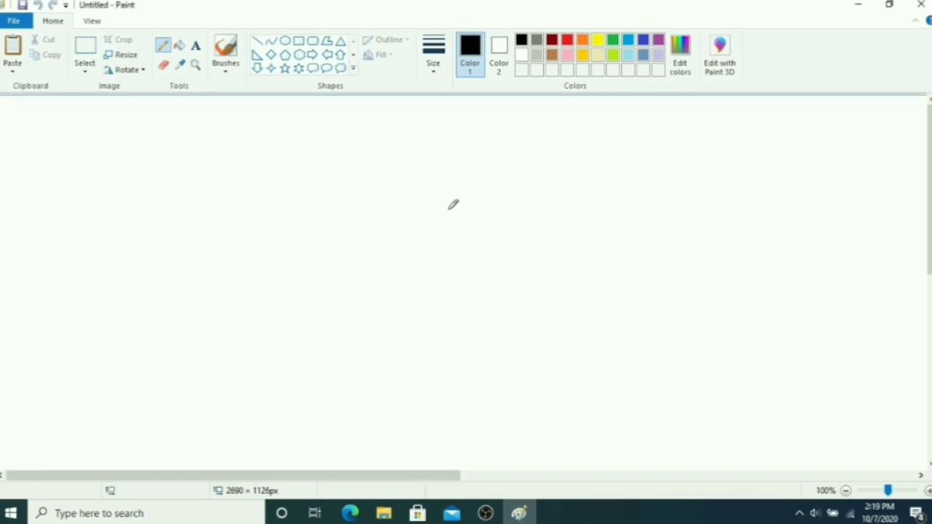
Paint a black two-humped wave with the normal brush at the thickest size, starting at about 116, 122 px
{"action": "left_click", "coordinate": [226, 64]}
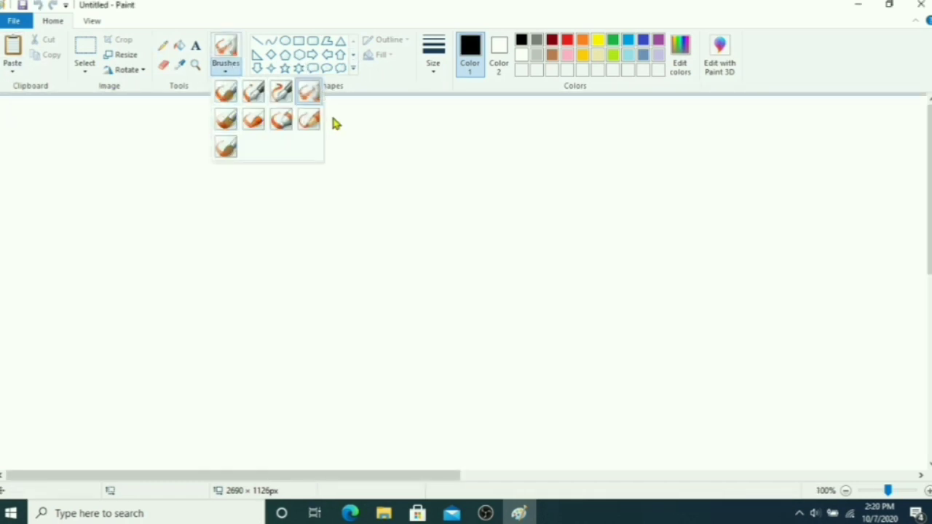
{"action": "left_click", "coordinate": [228, 96]}
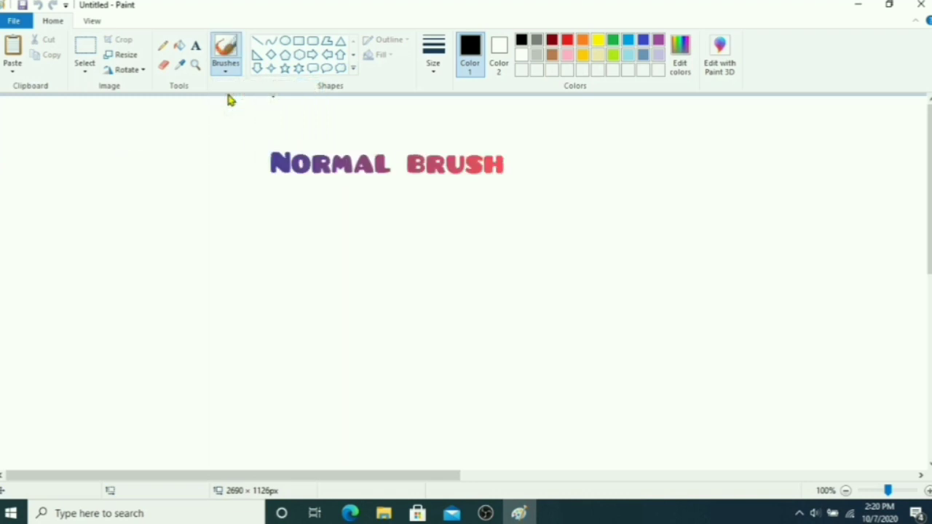
{"action": "left_click", "coordinate": [439, 67]}
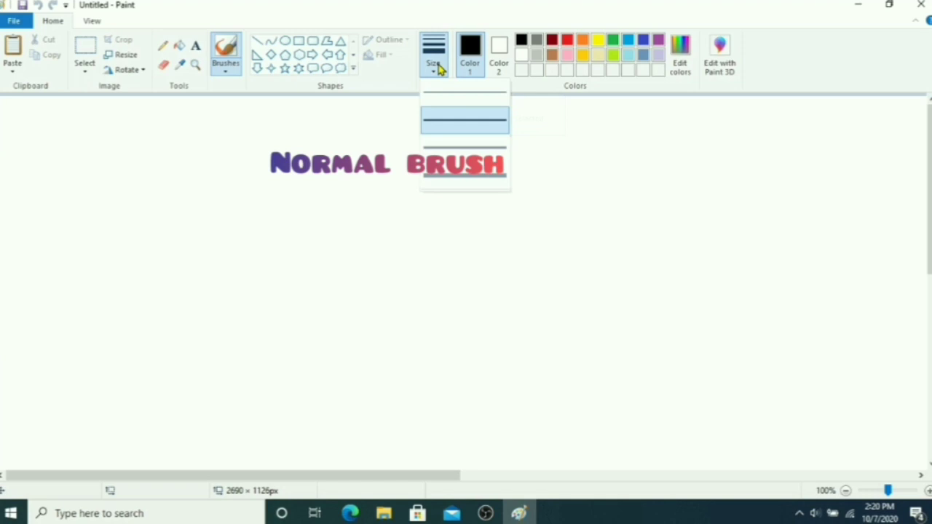
{"action": "left_click", "coordinate": [467, 182]}
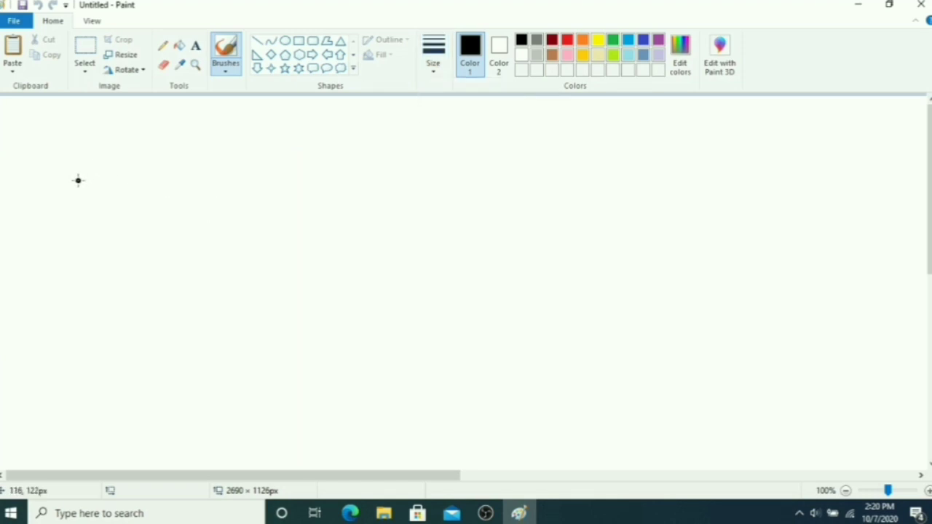
{"action": "mouse_move", "coordinate": [78, 181]}
{"action": "left_mouse_down"}
{"action": "mouse_move", "coordinate": [129, 148]}
{"action": "mouse_move", "coordinate": [156, 153]}
{"action": "mouse_move", "coordinate": [209, 188]}
{"action": "mouse_move", "coordinate": [277, 155]}
{"action": "mouse_move", "coordinate": [304, 158]}
{"action": "mouse_move", "coordinate": [348, 192]}
{"action": "left_mouse_up"}
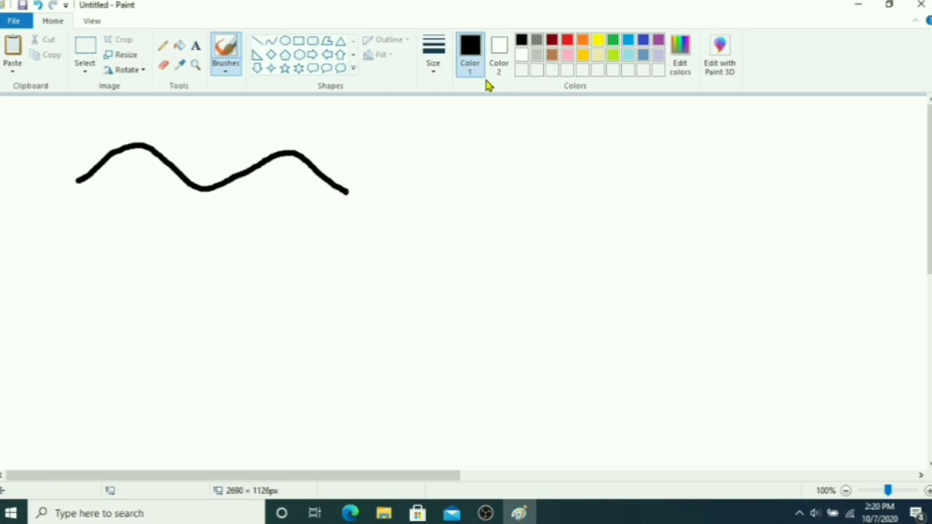
Paint a red wavy line below the black one with Calligraphy brush 1
{"action": "left_click", "coordinate": [571, 45]}
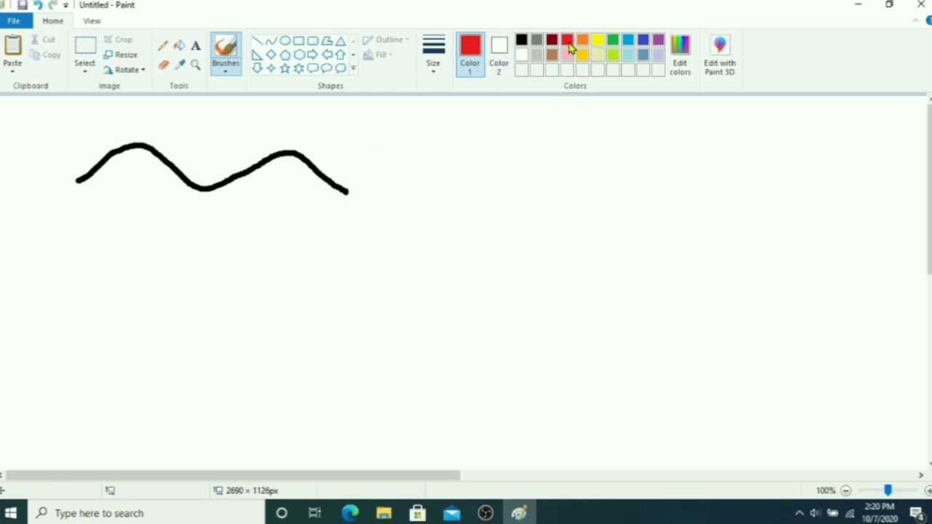
{"action": "left_click", "coordinate": [225, 72]}
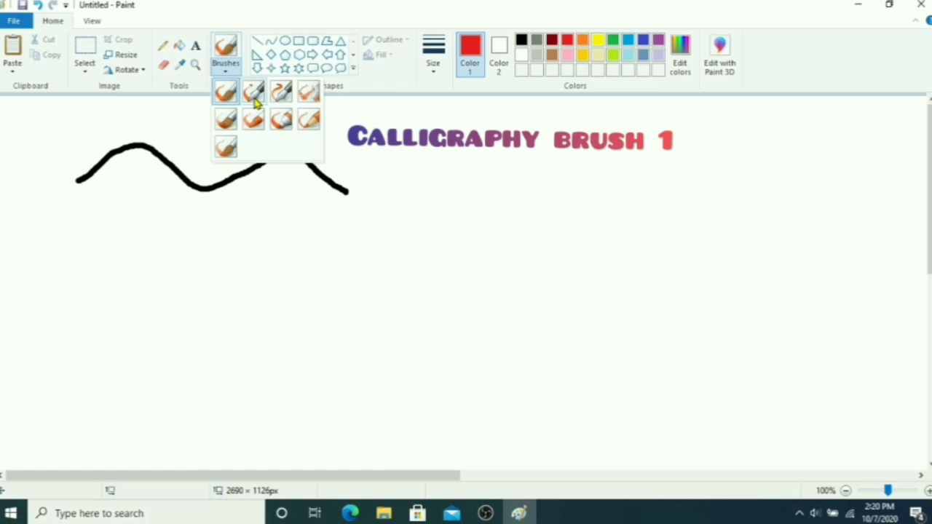
{"action": "left_click", "coordinate": [254, 97]}
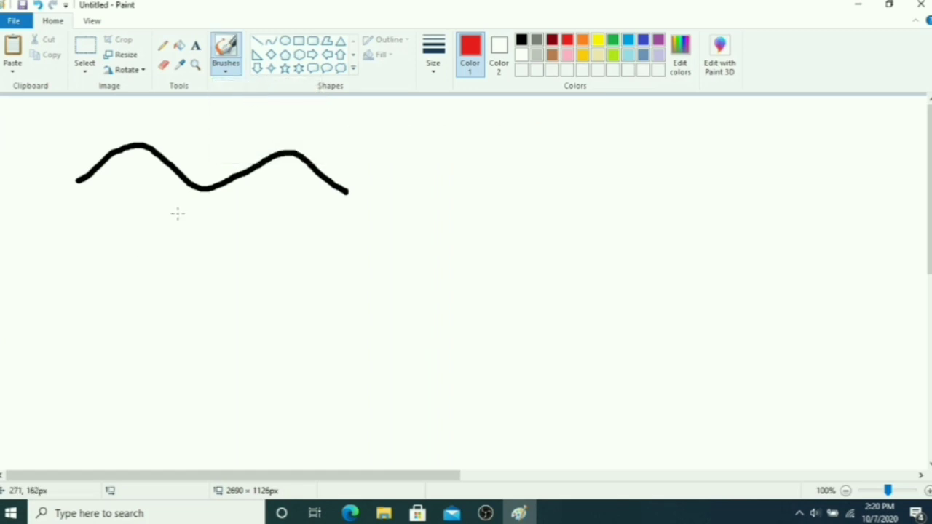
{"action": "mouse_move", "coordinate": [74, 239]}
{"action": "left_mouse_down"}
{"action": "mouse_move", "coordinate": [139, 207]}
{"action": "mouse_move", "coordinate": [200, 245]}
{"action": "mouse_move", "coordinate": [228, 222]}
{"action": "mouse_move", "coordinate": [268, 216]}
{"action": "mouse_move", "coordinate": [306, 246]}
{"action": "mouse_move", "coordinate": [380, 234]}
{"action": "left_mouse_up"}
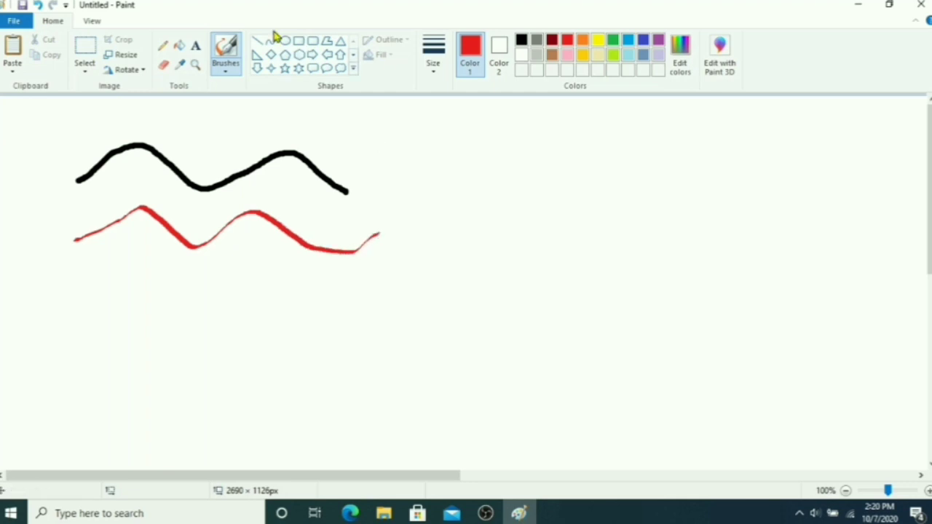
Paint a red wavy line with Calligraphy brush 2 below the previous one, starting at about 106, 267 px
{"action": "left_click", "coordinate": [223, 71]}
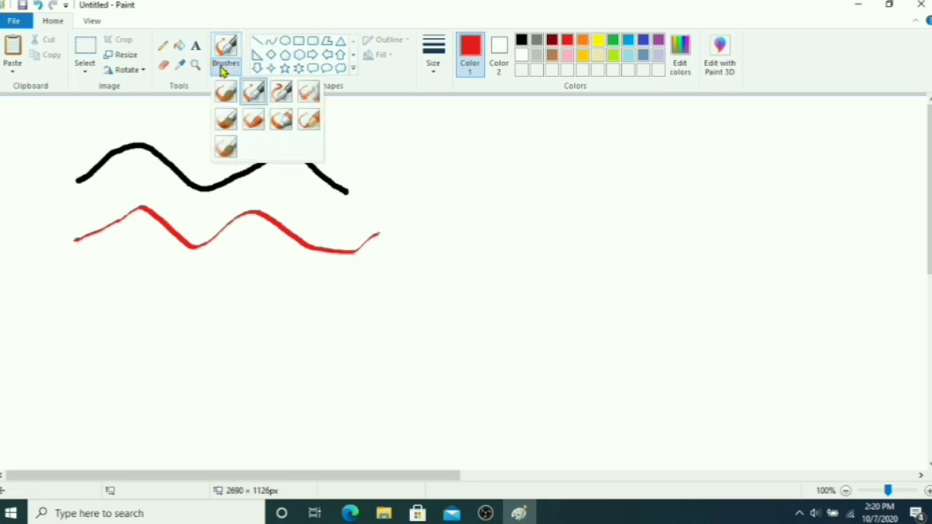
{"action": "left_click", "coordinate": [279, 99]}
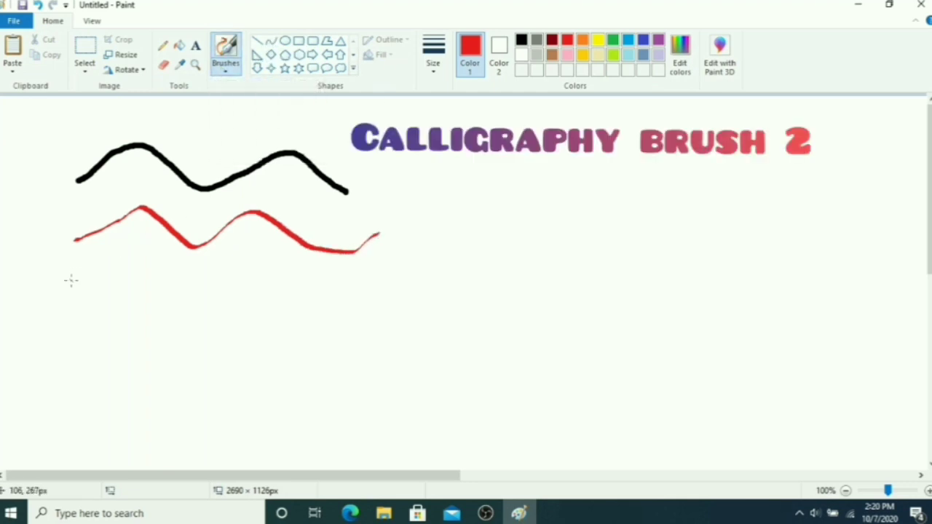
{"action": "mouse_move", "coordinate": [70, 279]}
{"action": "left_mouse_down"}
{"action": "mouse_move", "coordinate": [110, 259]}
{"action": "mouse_move", "coordinate": [153, 285]}
{"action": "mouse_move", "coordinate": [192, 263]}
{"action": "mouse_move", "coordinate": [226, 270]}
{"action": "mouse_move", "coordinate": [247, 293]}
{"action": "mouse_move", "coordinate": [285, 278]}
{"action": "mouse_move", "coordinate": [368, 290]}
{"action": "left_mouse_up"}
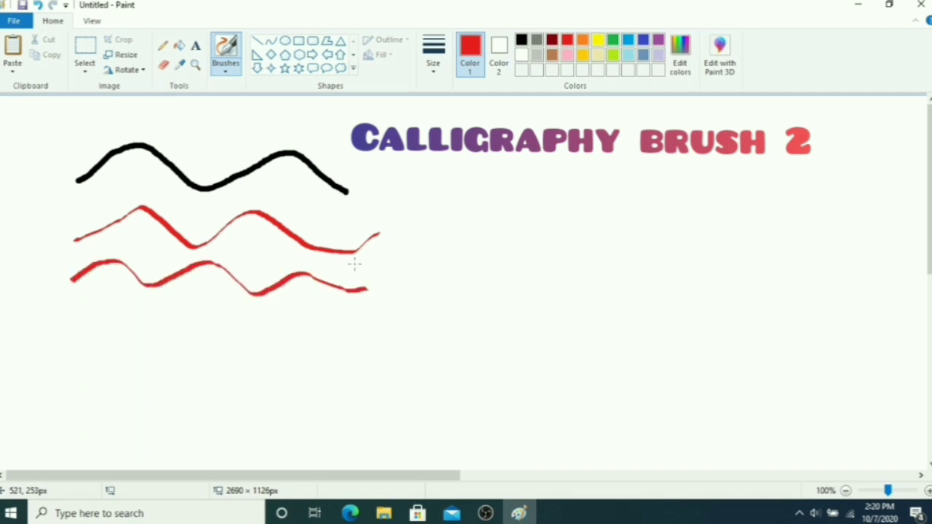
Spray a red wavy line with the Airbrush below the calligraphy strokes, starting at about 96, 358 px
{"action": "left_click", "coordinate": [223, 73]}
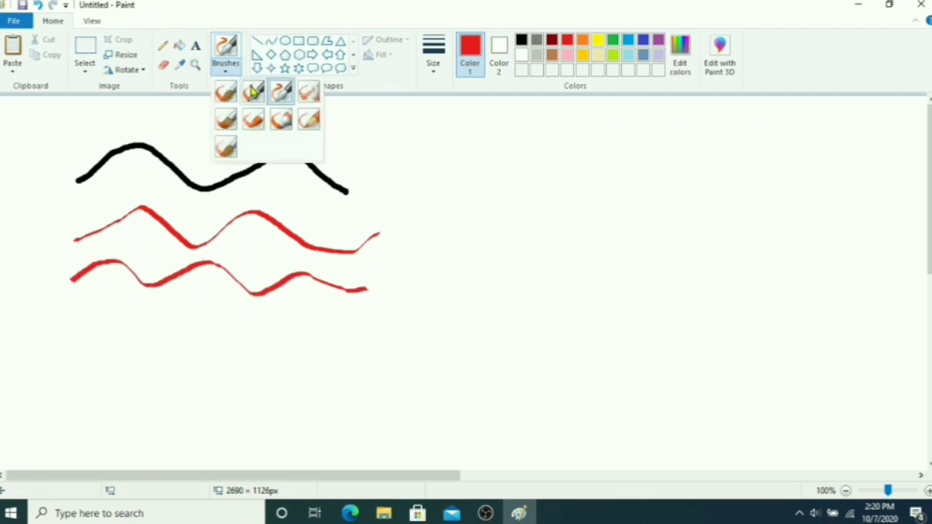
{"action": "left_click", "coordinate": [312, 99]}
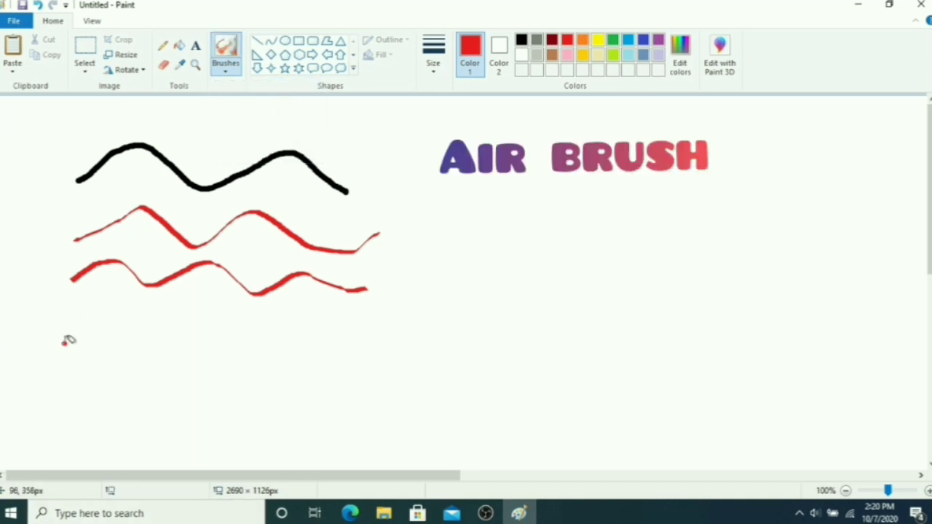
{"action": "mouse_move", "coordinate": [67, 341]}
{"action": "left_mouse_down"}
{"action": "mouse_move", "coordinate": [122, 311]}
{"action": "mouse_move", "coordinate": [194, 342]}
{"action": "mouse_move", "coordinate": [253, 315]}
{"action": "mouse_move", "coordinate": [297, 335]}
{"action": "mouse_move", "coordinate": [369, 326]}
{"action": "left_mouse_up"}
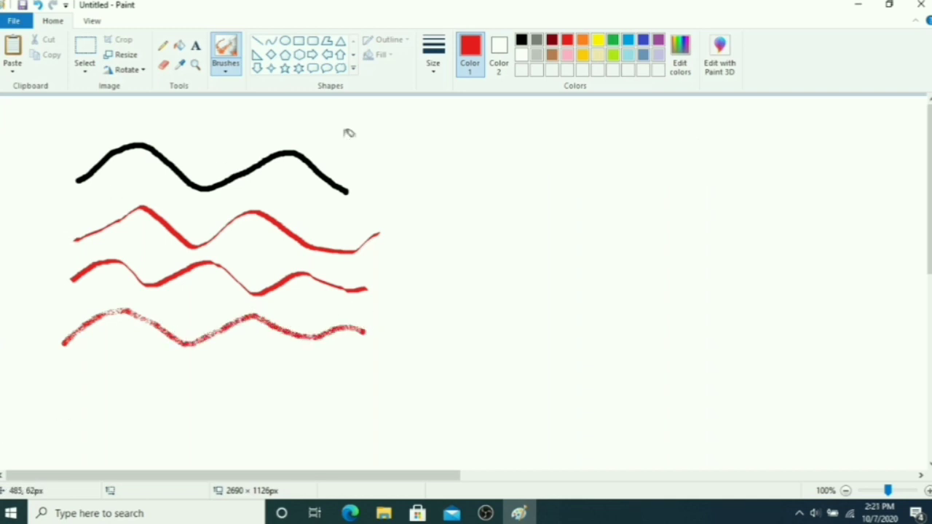
Spray a second red Airbrush wave at the thickest size in the empty area beside the thinner one
{"action": "left_click", "coordinate": [434, 66]}
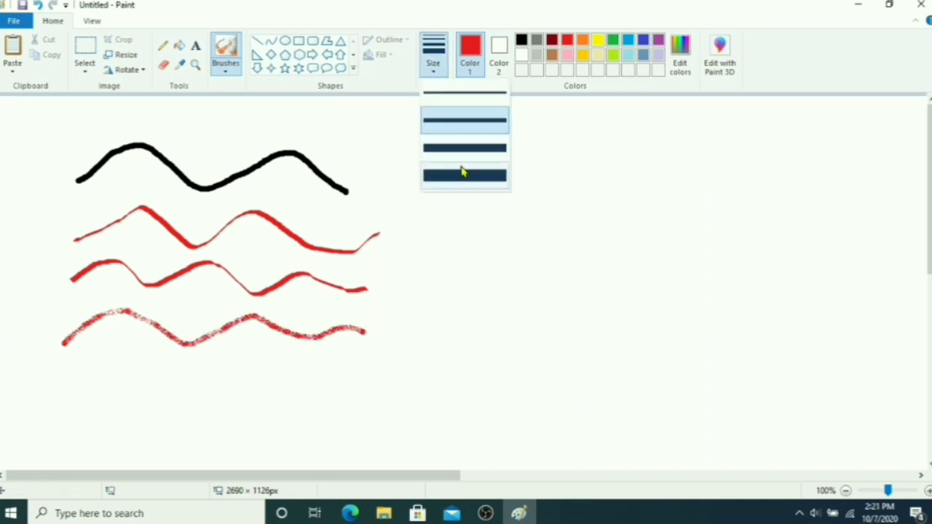
{"action": "left_click", "coordinate": [466, 177]}
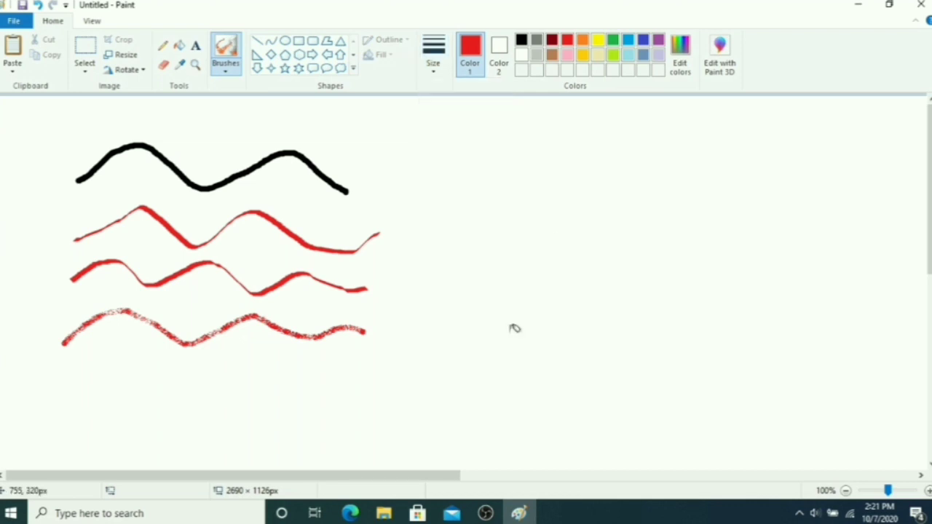
{"action": "mouse_move", "coordinate": [470, 326]}
{"action": "left_mouse_down"}
{"action": "mouse_move", "coordinate": [539, 285]}
{"action": "mouse_move", "coordinate": [573, 279]}
{"action": "mouse_move", "coordinate": [661, 321]}
{"action": "mouse_move", "coordinate": [747, 287]}
{"action": "mouse_move", "coordinate": [792, 292]}
{"action": "mouse_move", "coordinate": [865, 323]}
{"action": "left_mouse_up"}
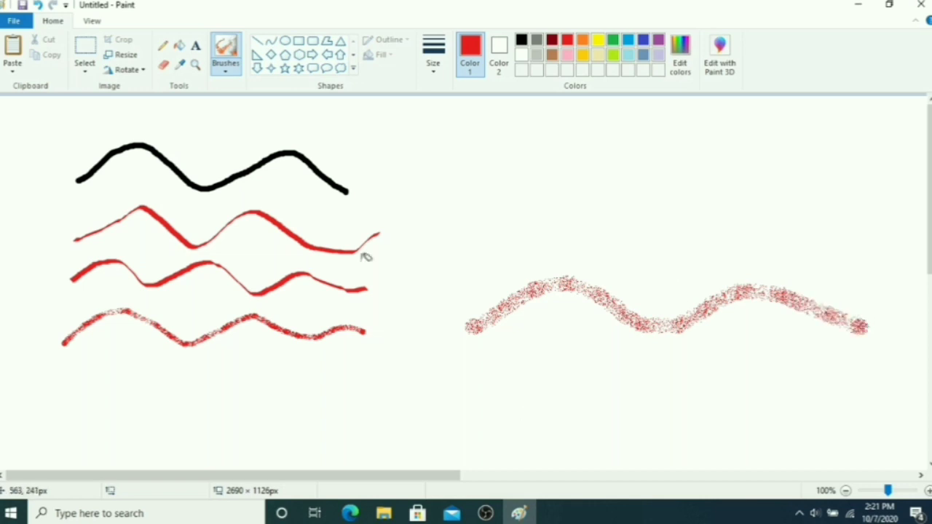
Paint a red wavy line with the Oil brush below the thin airbrush stroke, starting at about 102, 436 px
{"action": "left_click", "coordinate": [225, 72]}
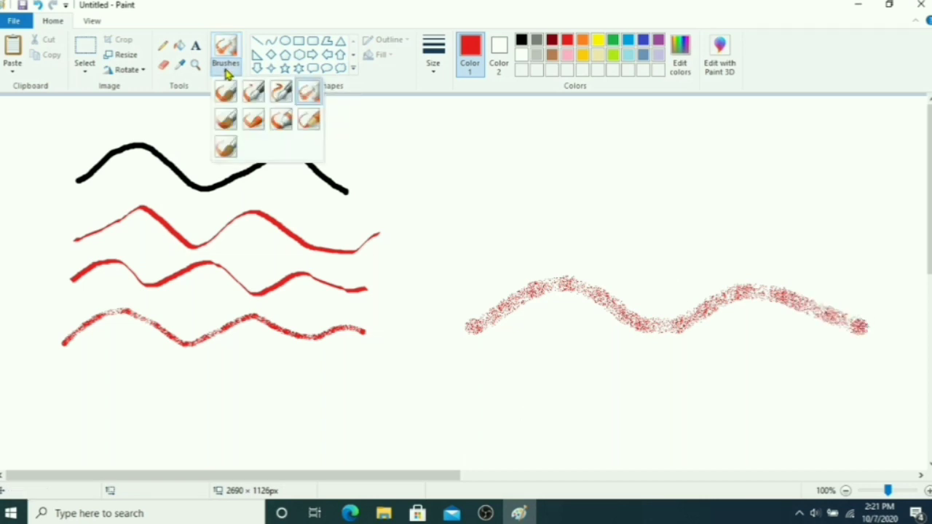
{"action": "left_click", "coordinate": [227, 124]}
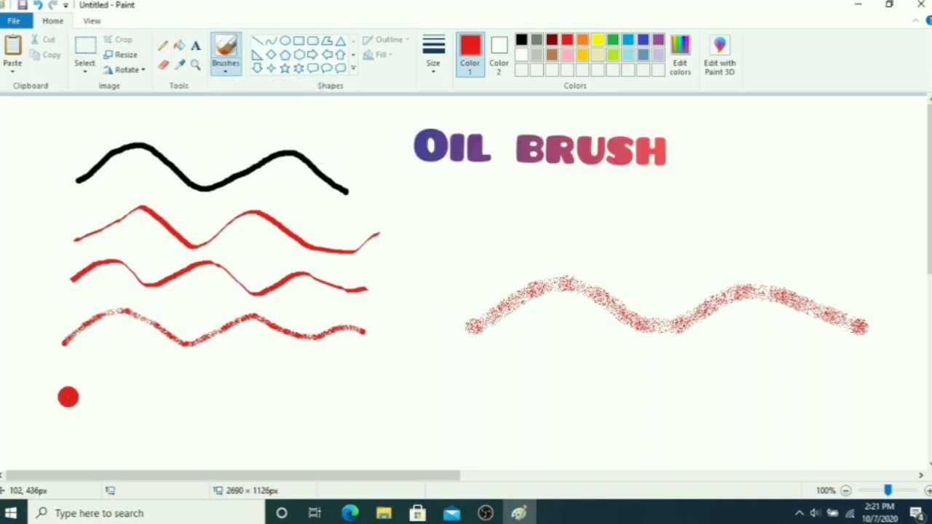
{"action": "mouse_move", "coordinate": [71, 391]}
{"action": "left_mouse_down"}
{"action": "mouse_move", "coordinate": [101, 376]}
{"action": "mouse_move", "coordinate": [167, 401]}
{"action": "mouse_move", "coordinate": [252, 373]}
{"action": "mouse_move", "coordinate": [284, 396]}
{"action": "mouse_move", "coordinate": [314, 396]}
{"action": "mouse_move", "coordinate": [375, 376]}
{"action": "left_mouse_up"}
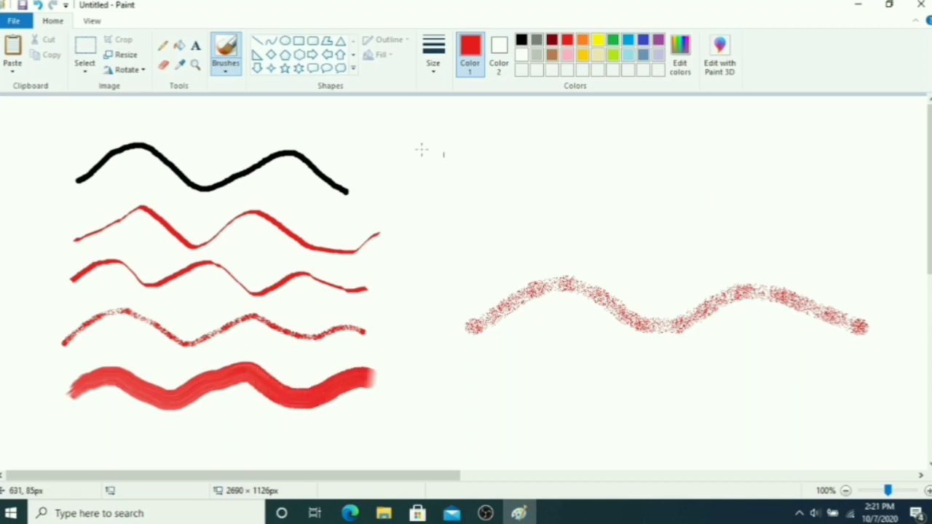
Paint an indigo wavy line with the Crayon brush above the thick airbrush wave, ending at about 1021, 123 px
{"action": "left_click", "coordinate": [230, 67]}
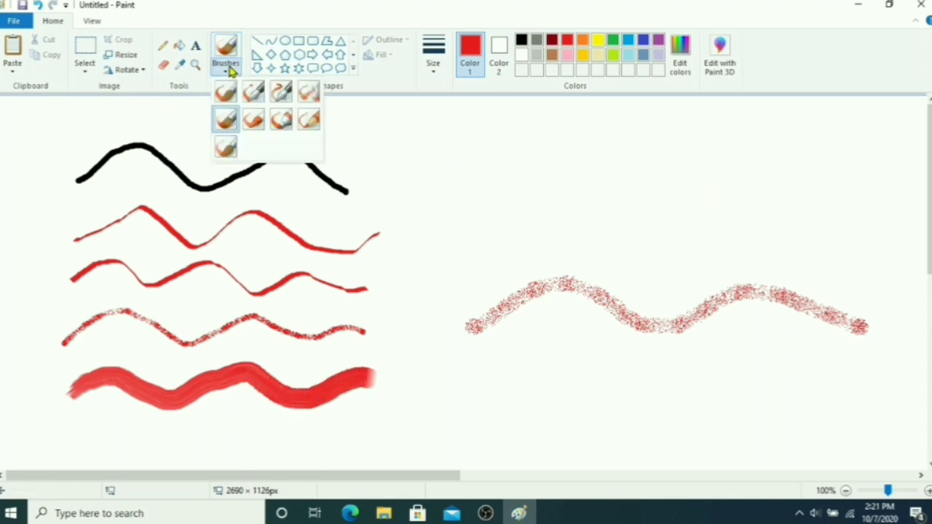
{"action": "left_click", "coordinate": [256, 125]}
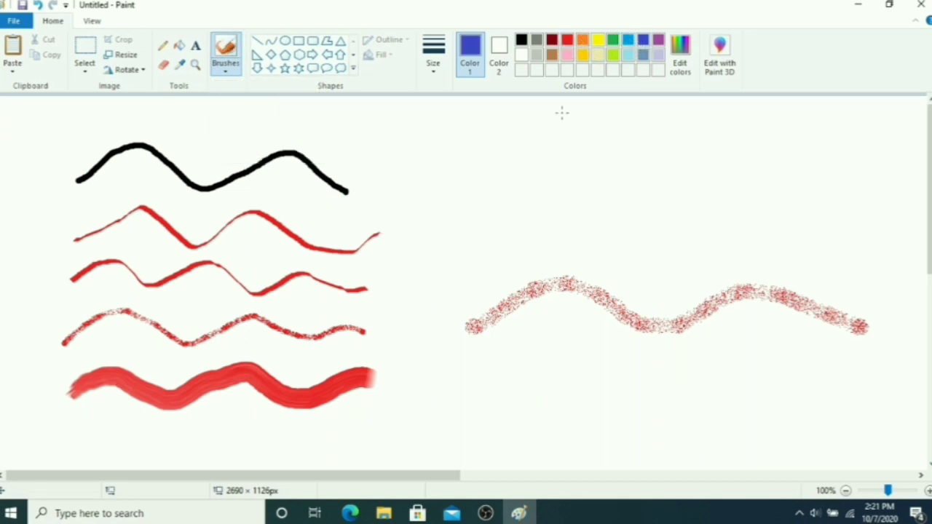
{"action": "mouse_move", "coordinate": [438, 173]}
{"action": "left_mouse_down"}
{"action": "mouse_move", "coordinate": [471, 153]}
{"action": "mouse_move", "coordinate": [512, 149]}
{"action": "mouse_move", "coordinate": [575, 174]}
{"action": "mouse_move", "coordinate": [647, 146]}
{"action": "mouse_move", "coordinate": [703, 181]}
{"action": "left_mouse_up"}
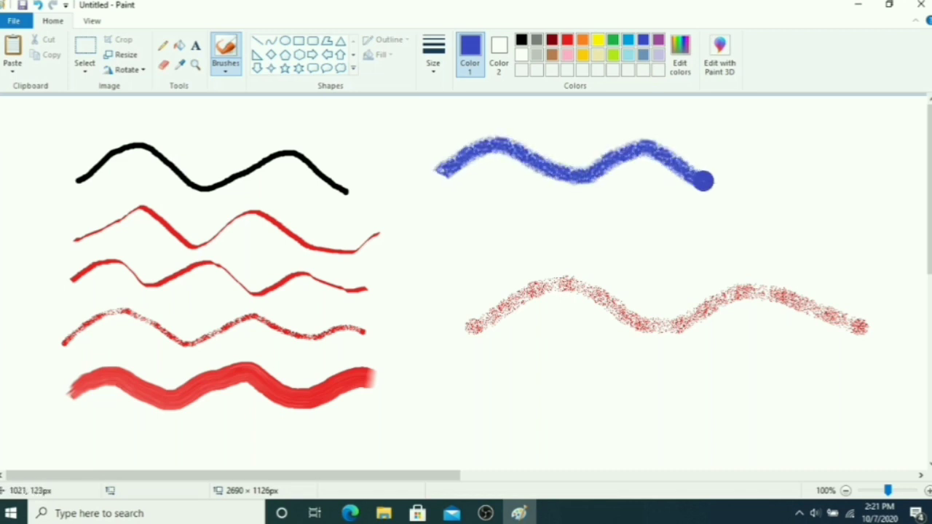
Paint an indigo wavy line with the Marker brush just below the crayon wave, starting at about 635, 169 px
{"action": "left_click", "coordinate": [226, 69]}
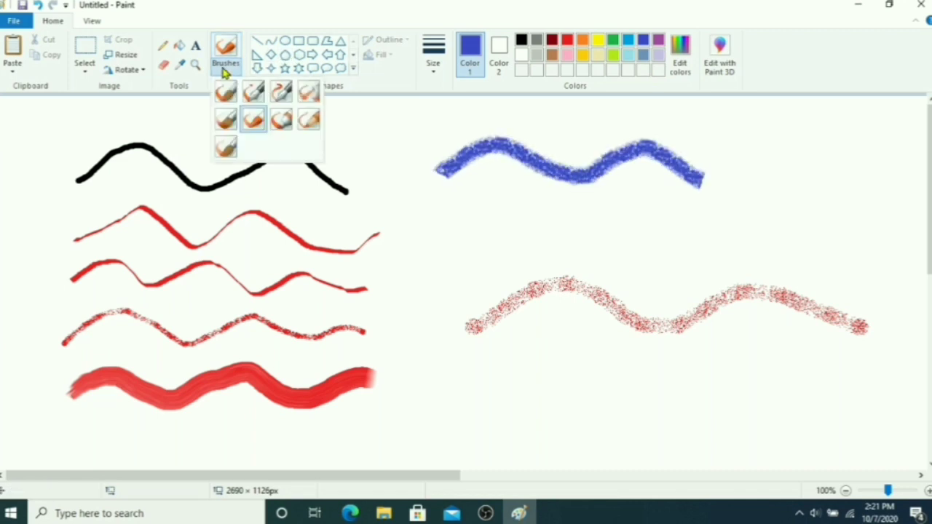
{"action": "left_click", "coordinate": [282, 128]}
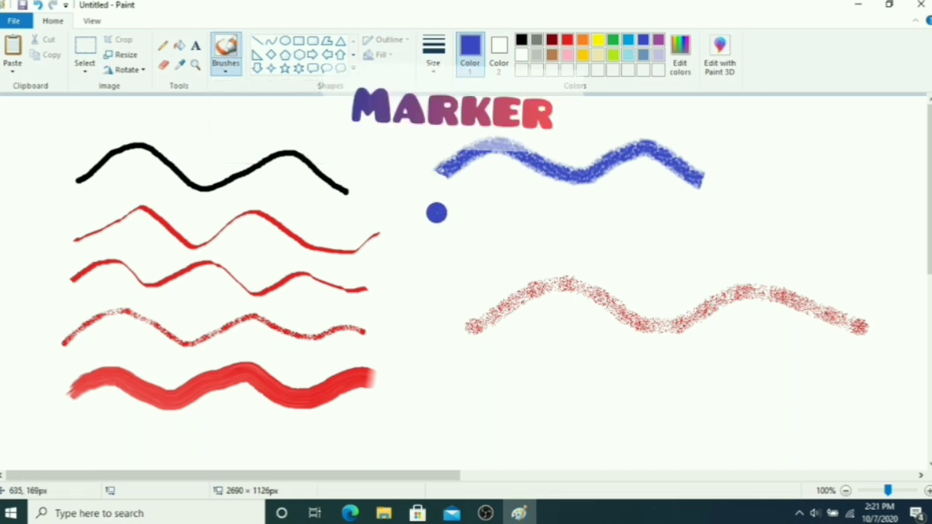
{"action": "mouse_move", "coordinate": [437, 212]}
{"action": "left_mouse_down"}
{"action": "mouse_move", "coordinate": [492, 193]}
{"action": "mouse_move", "coordinate": [549, 227]}
{"action": "mouse_move", "coordinate": [572, 227]}
{"action": "mouse_move", "coordinate": [621, 201]}
{"action": "mouse_move", "coordinate": [714, 220]}
{"action": "left_mouse_up"}
Paint a thin indigo wavy line with the Natural pencil brush between the marker wave and the thick airbrush wave
{"action": "left_click", "coordinate": [225, 66]}
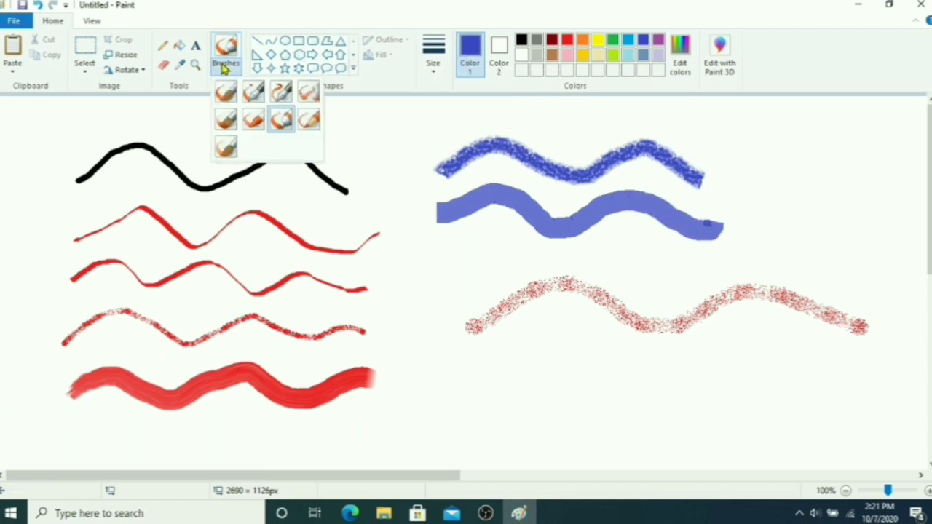
{"action": "left_click", "coordinate": [308, 124]}
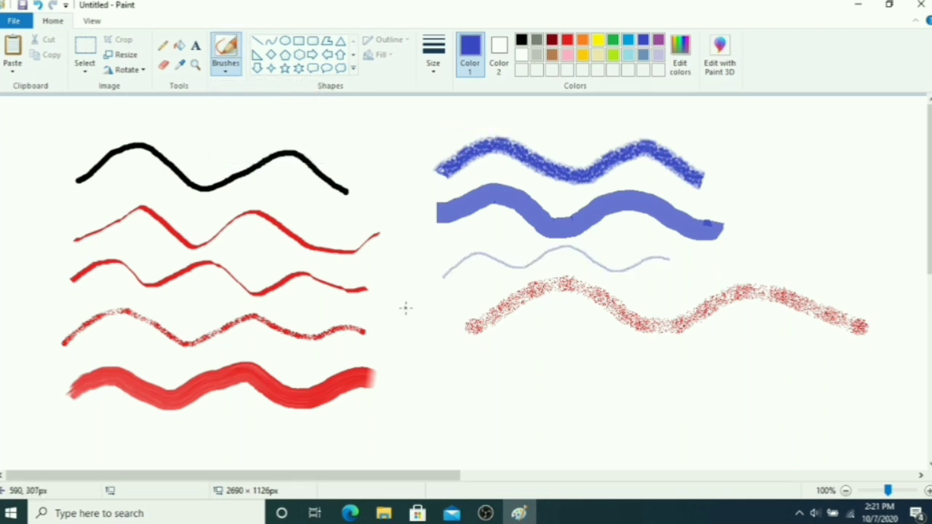
Paint an indigo wavy line with the Watercolor brush in the empty area below the thick airbrush wave
{"action": "left_click", "coordinate": [226, 63]}
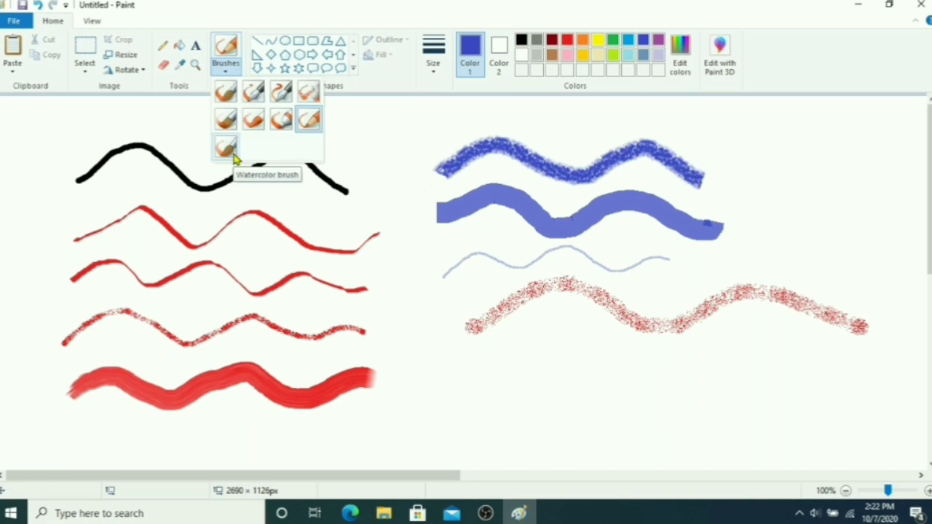
{"action": "left_click", "coordinate": [233, 156]}
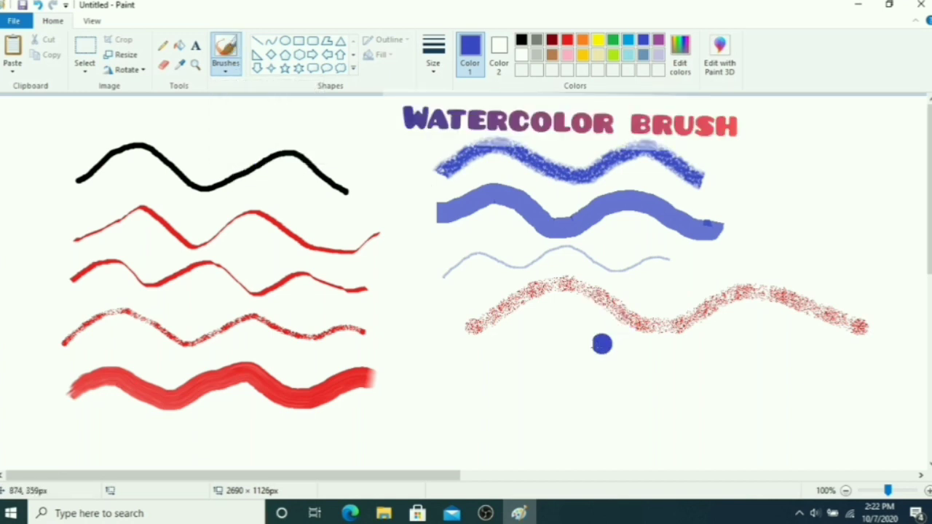
{"action": "mouse_move", "coordinate": [466, 394]}
{"action": "left_mouse_down"}
{"action": "mouse_move", "coordinate": [542, 349]}
{"action": "mouse_move", "coordinate": [594, 390]}
{"action": "mouse_move", "coordinate": [614, 392]}
{"action": "mouse_move", "coordinate": [650, 368]}
{"action": "mouse_move", "coordinate": [686, 365]}
{"action": "mouse_move", "coordinate": [730, 377]}
{"action": "left_mouse_up"}
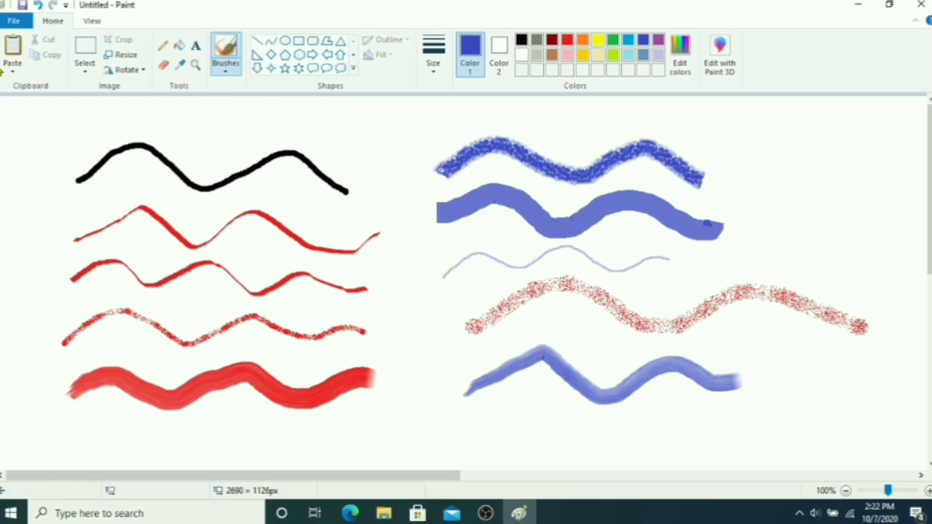
Start a new picture without saving the brush samples and set the brush to the thinnest size
{"action": "left_click", "coordinate": [14, 22]}
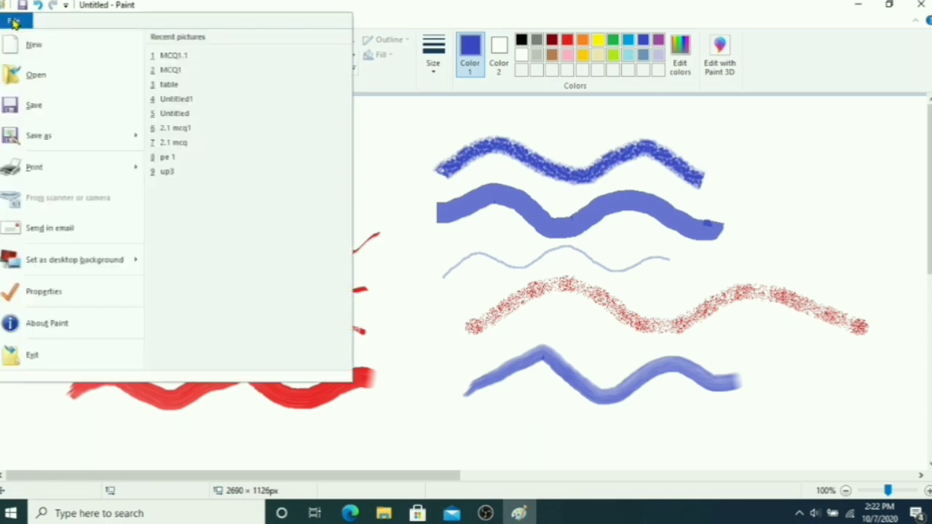
{"action": "left_click", "coordinate": [30, 47]}
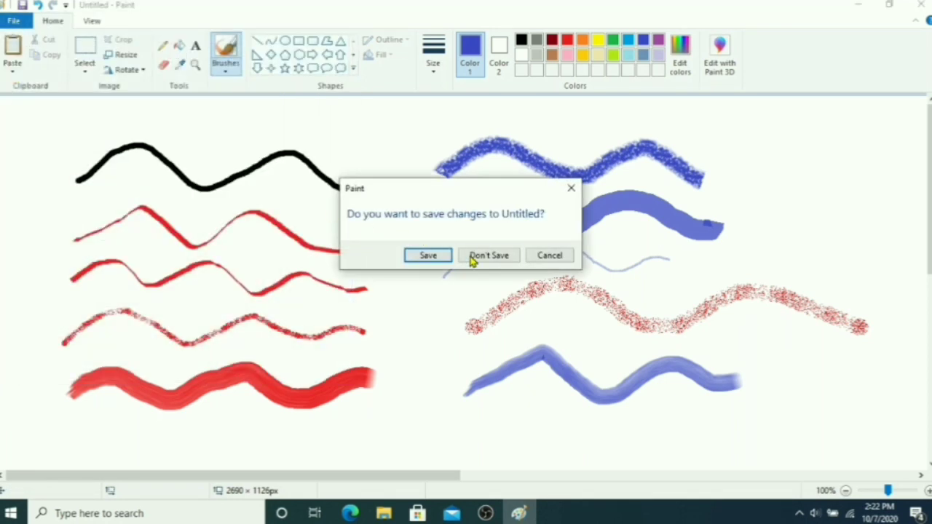
{"action": "left_click", "coordinate": [501, 259]}
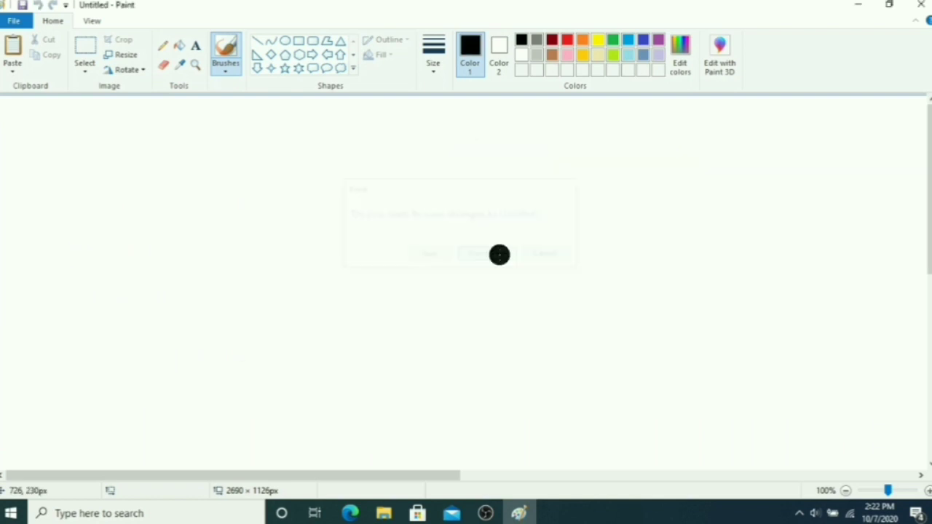
{"action": "left_click", "coordinate": [437, 66]}
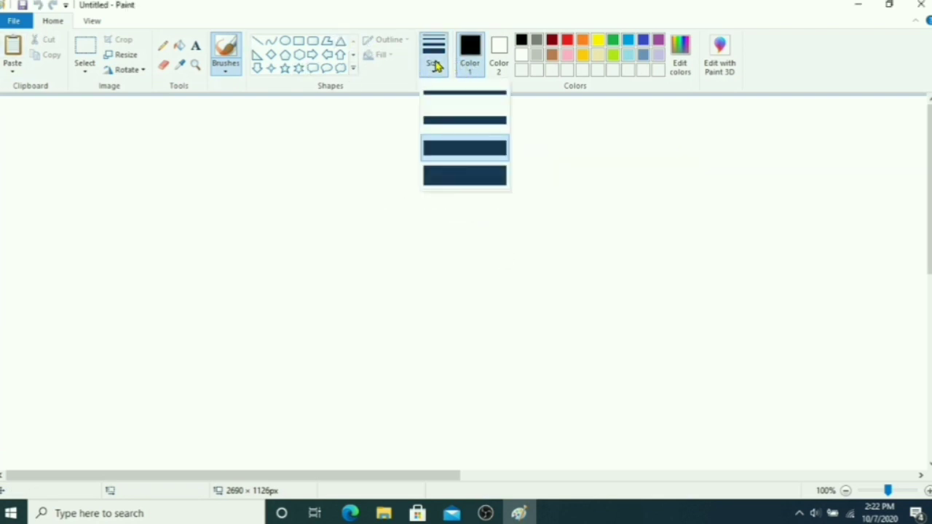
{"action": "left_click", "coordinate": [458, 96]}
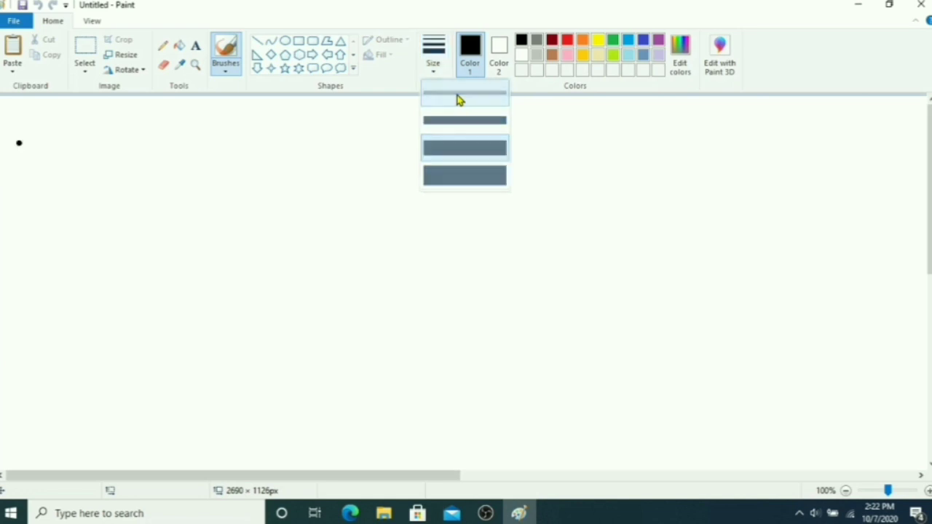
Draw a black heart outline about 163 × 143 px near the upper-left corner of the blank canvas
{"action": "left_click", "coordinate": [299, 42]}
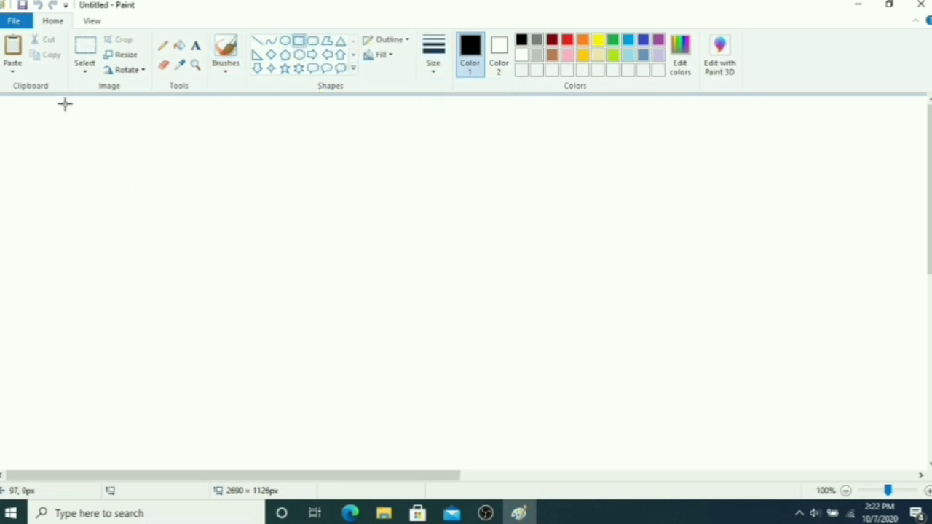
{"action": "left_click", "coordinate": [354, 69]}
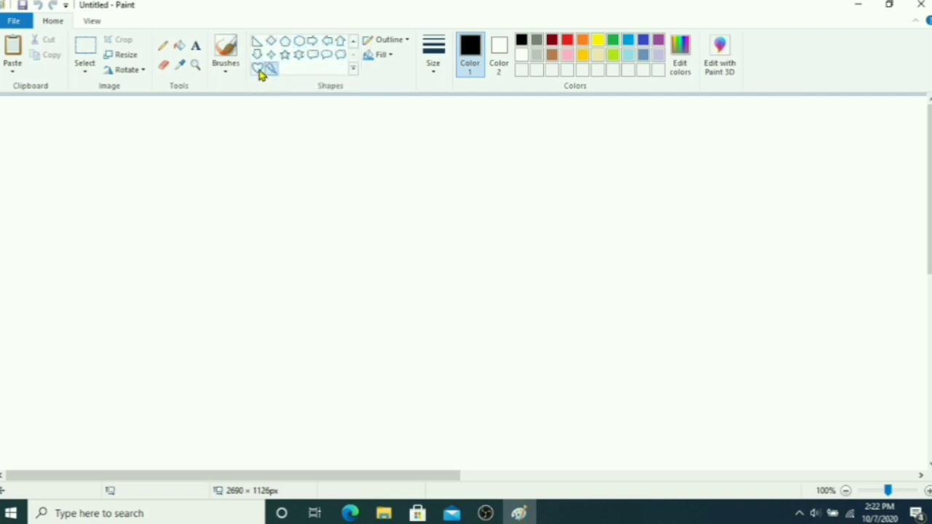
{"action": "left_click", "coordinate": [258, 79]}
{"action": "left_click_drag", "start_coordinate": [103, 152], "coordinate": [217, 253]}
Draw a six-point star about 146 × 118 px beside the heart and a left arrow about 164 × 120 px beyond it
{"action": "left_click", "coordinate": [299, 56]}
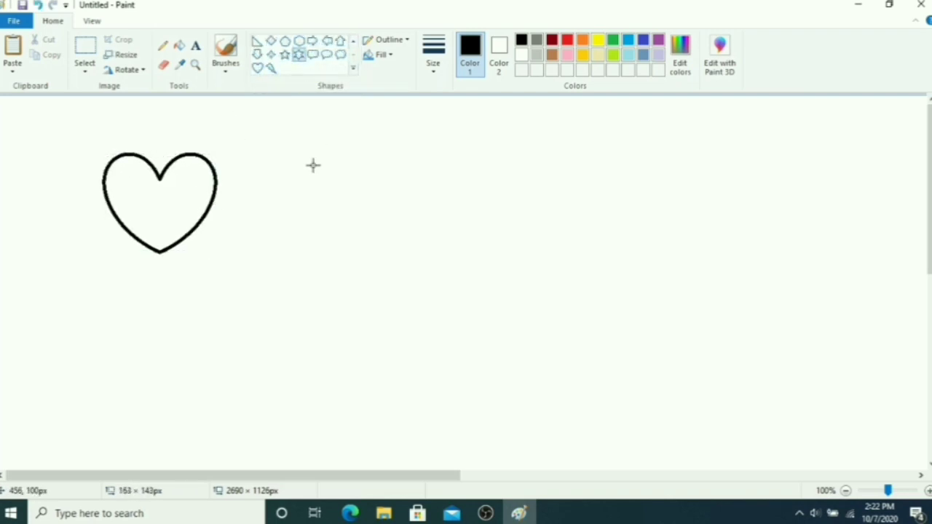
{"action": "left_click_drag", "start_coordinate": [312, 165], "coordinate": [414, 246]}
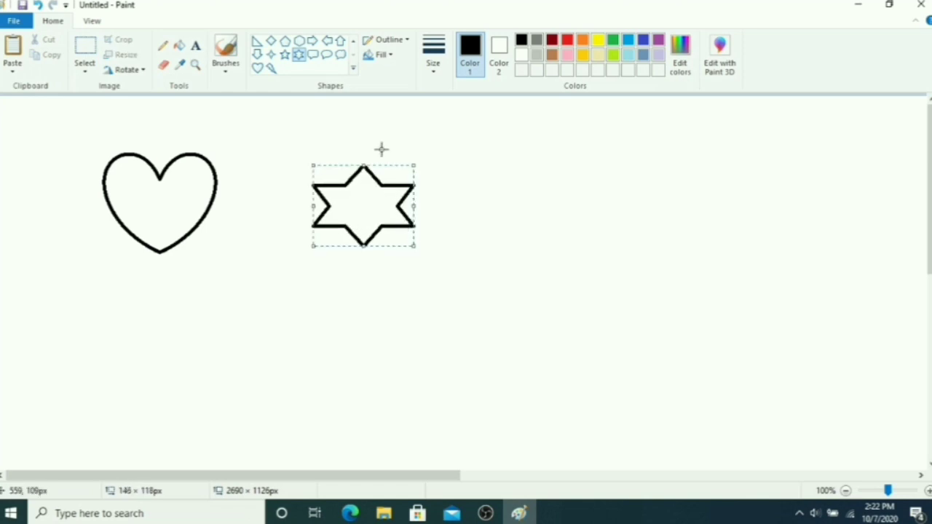
{"action": "left_click", "coordinate": [324, 44]}
{"action": "left_click_drag", "start_coordinate": [527, 181], "coordinate": [642, 265]}
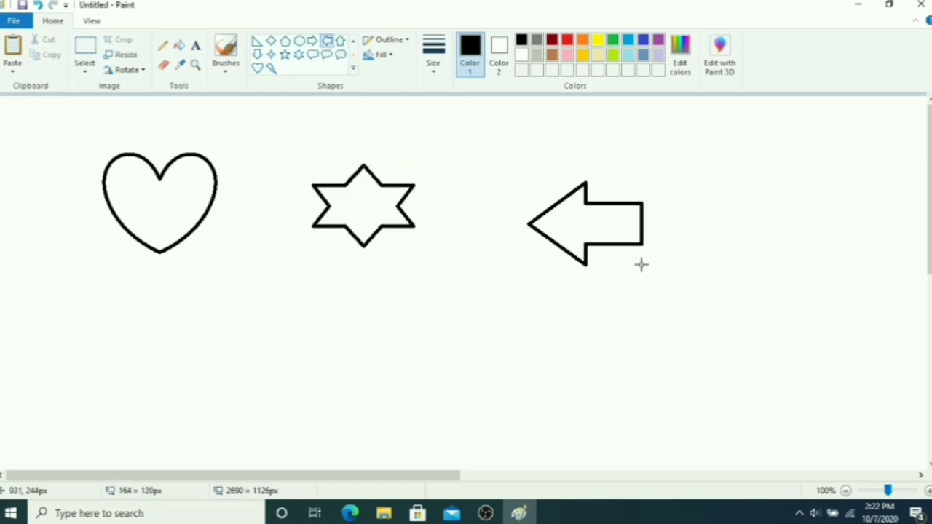
Draw a pentagon about 160 × 155 px right of the arrow and a right triangle about 159 × 183 px below the heart and star
{"action": "left_click", "coordinate": [285, 41]}
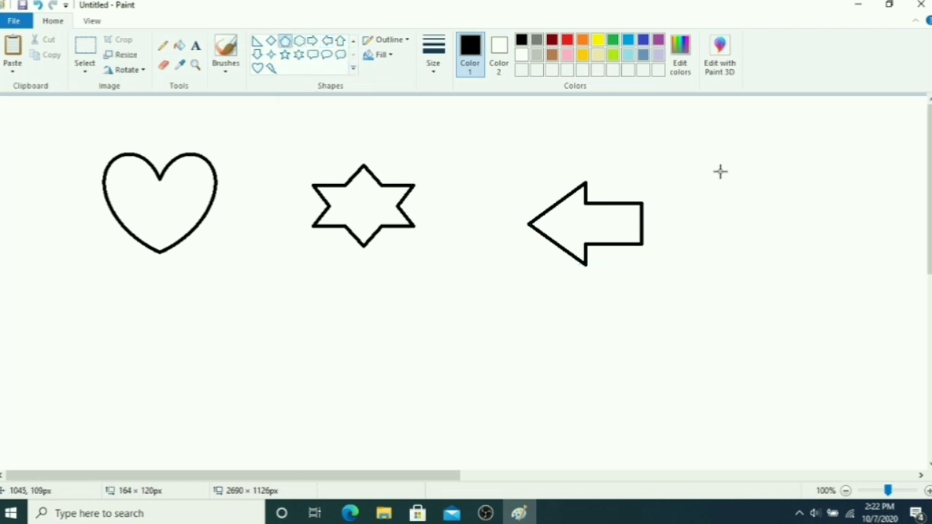
{"action": "left_click_drag", "start_coordinate": [720, 171], "coordinate": [831, 278]}
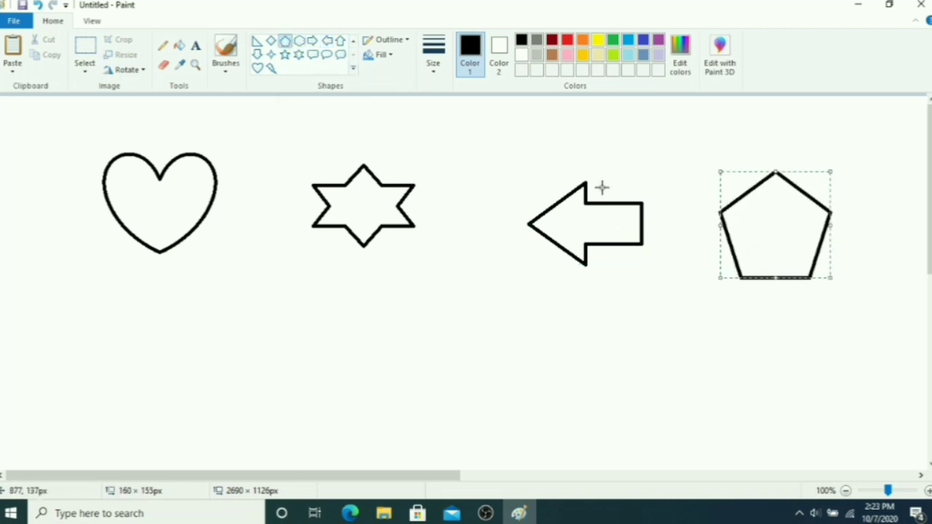
{"action": "left_click", "coordinate": [257, 42]}
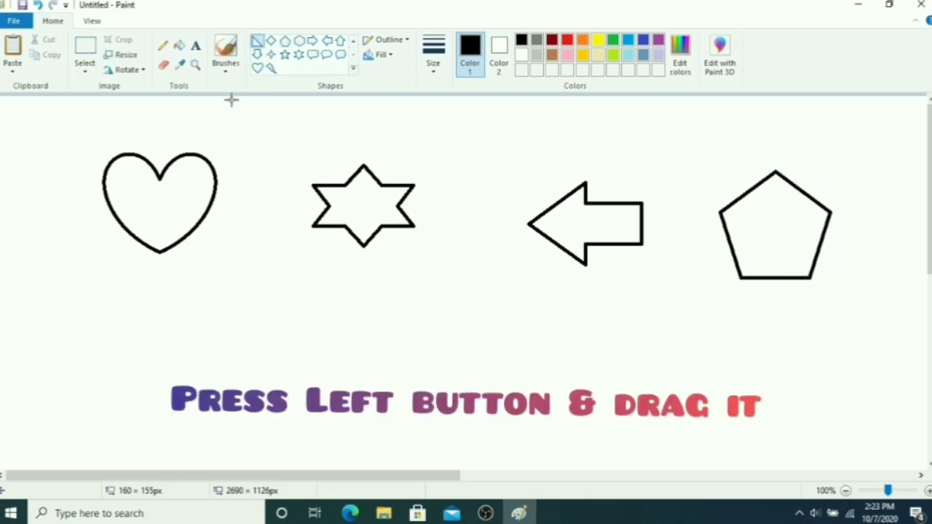
{"action": "left_click_drag", "start_coordinate": [228, 308], "coordinate": [338, 432]}
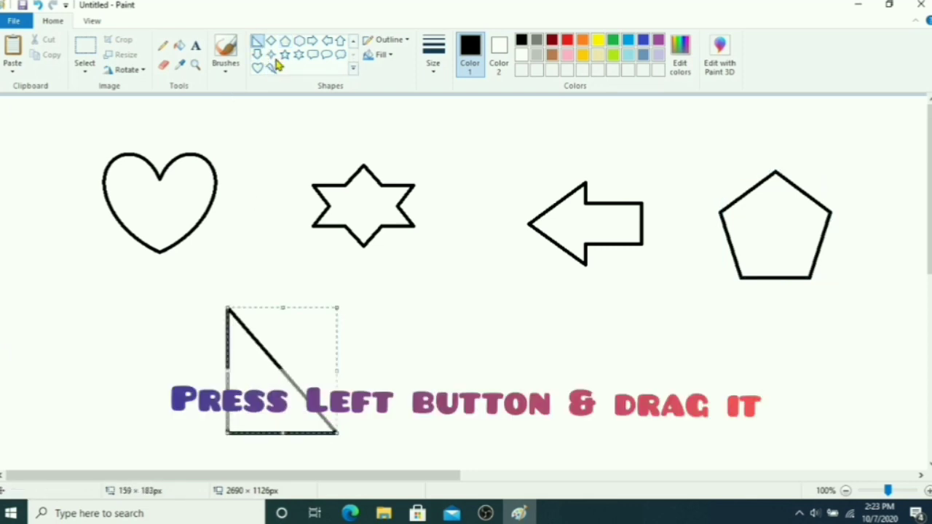
Complete the second row with a diamond about 173 × 176 px and a hexagon about 133 × 143 px to its right
{"action": "left_click", "coordinate": [270, 41]}
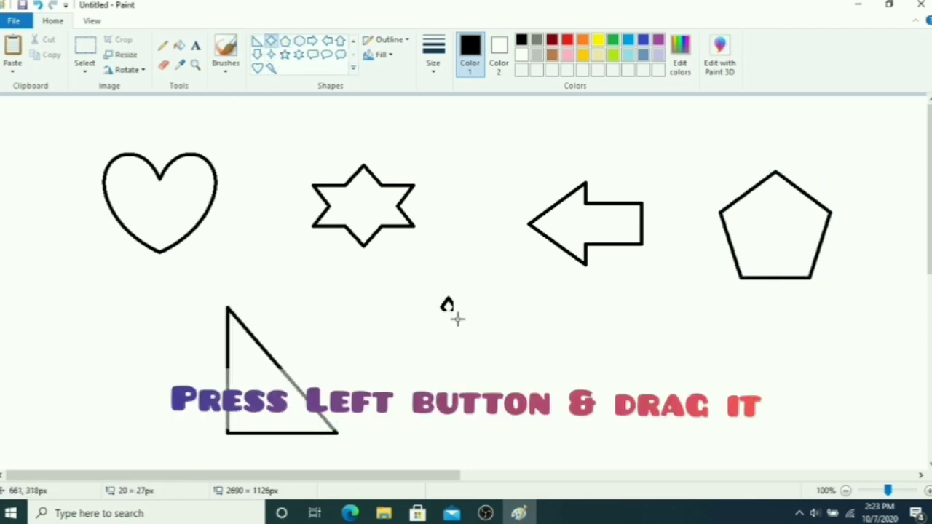
{"action": "left_click_drag", "start_coordinate": [440, 298], "coordinate": [562, 419]}
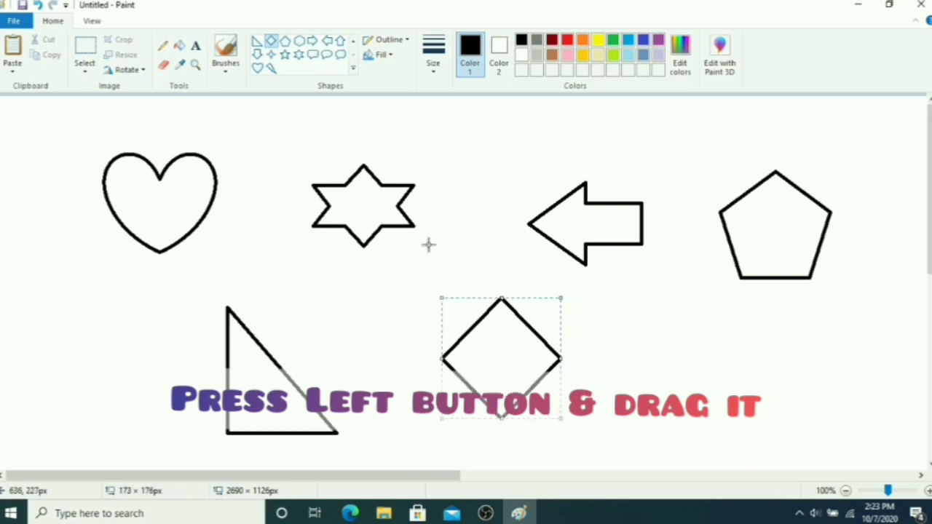
{"action": "left_click", "coordinate": [299, 40]}
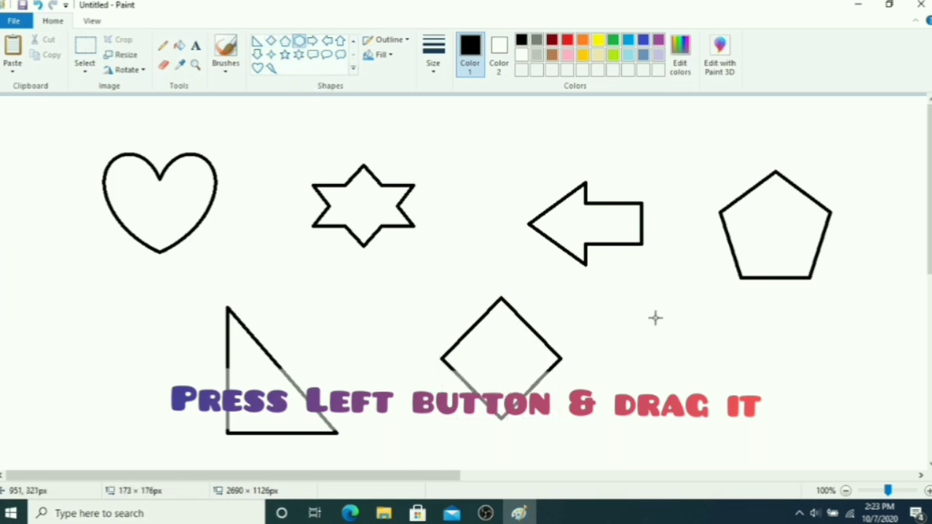
{"action": "left_click_drag", "start_coordinate": [656, 317], "coordinate": [747, 414]}
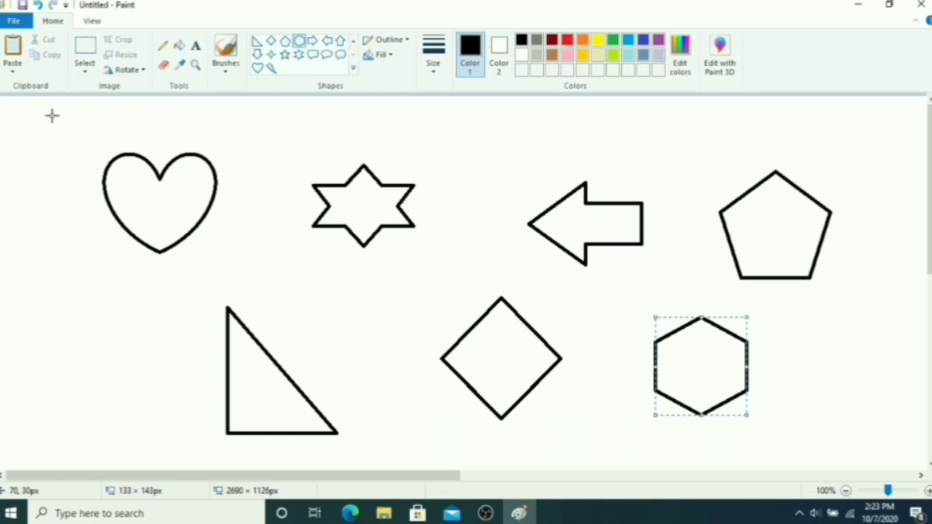
Fill the heart with orange and the six-point star with green
{"action": "left_click", "coordinate": [180, 47]}
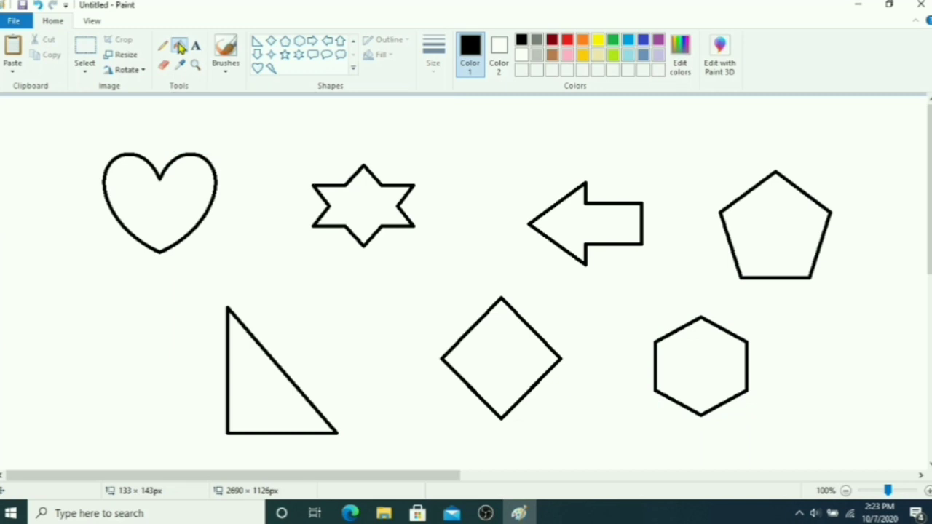
{"action": "left_click", "coordinate": [584, 41]}
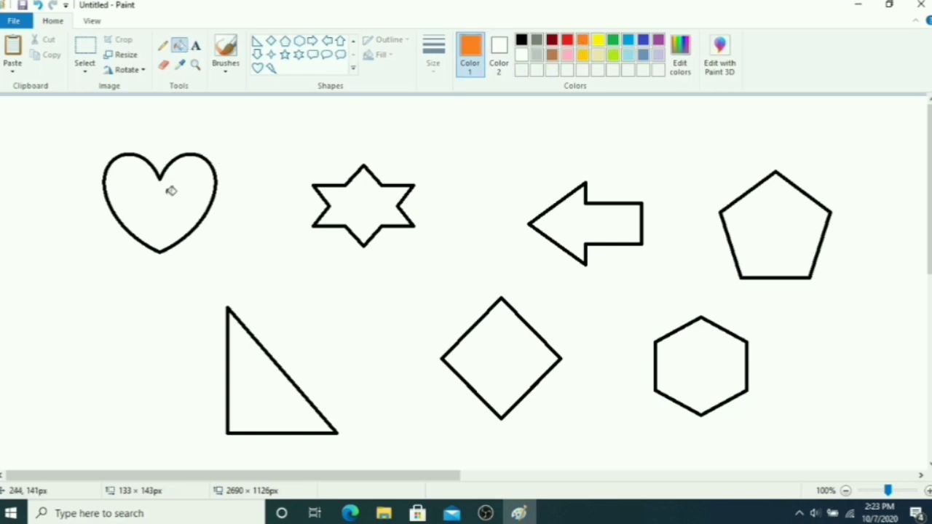
{"action": "left_click", "coordinate": [171, 190]}
{"action": "left_click", "coordinate": [614, 41]}
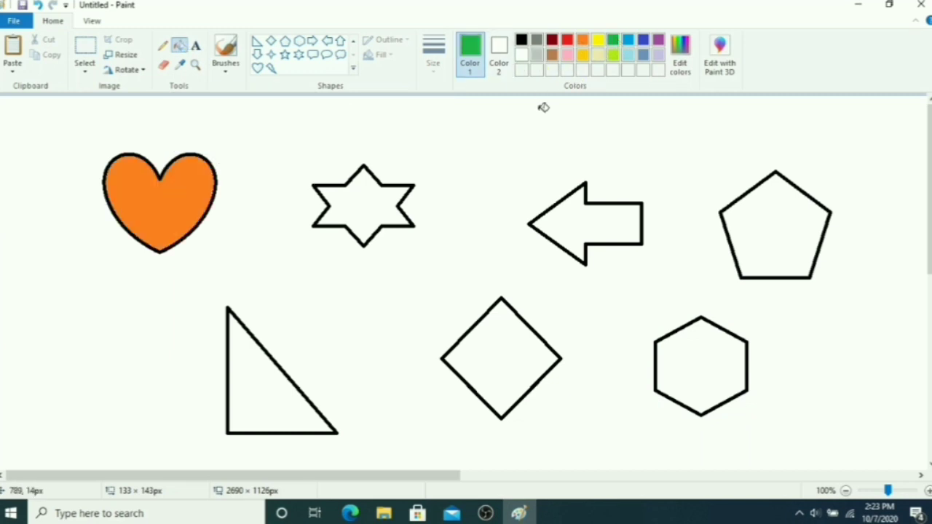
{"action": "left_click", "coordinate": [365, 201]}
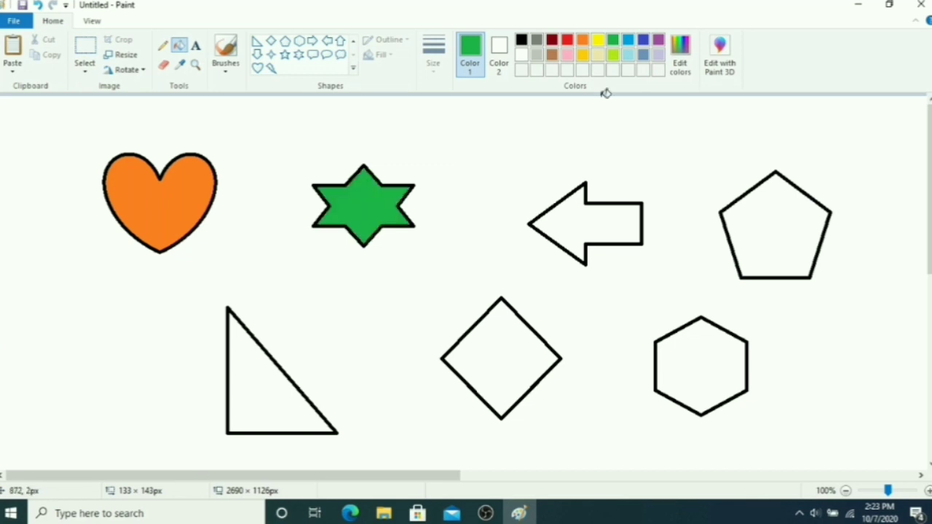
Fill the left arrow with indigo and the pentagon with purple
{"action": "left_click", "coordinate": [644, 42]}
{"action": "left_click", "coordinate": [590, 222]}
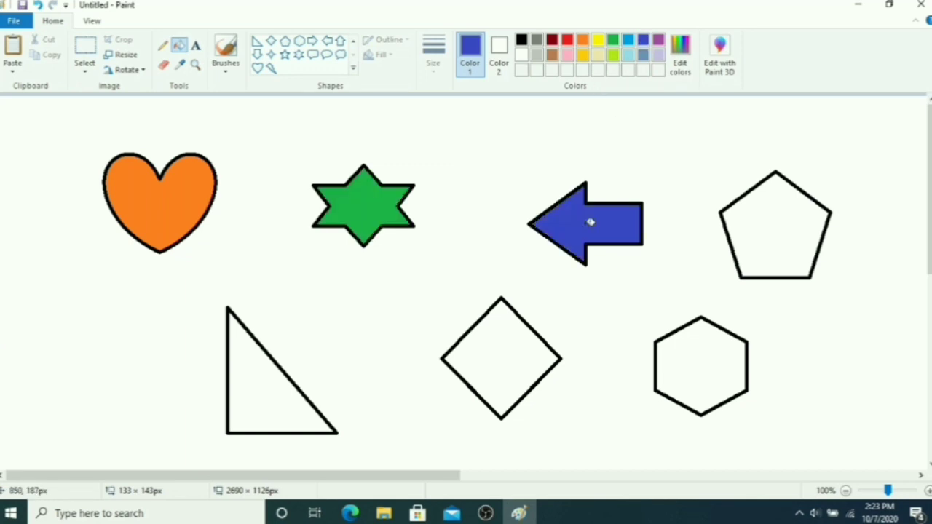
{"action": "left_click", "coordinate": [661, 40]}
{"action": "left_click", "coordinate": [755, 206]}
Fill the hexagon with rose, the diamond with red and the right triangle with yellow
{"action": "left_click", "coordinate": [567, 54]}
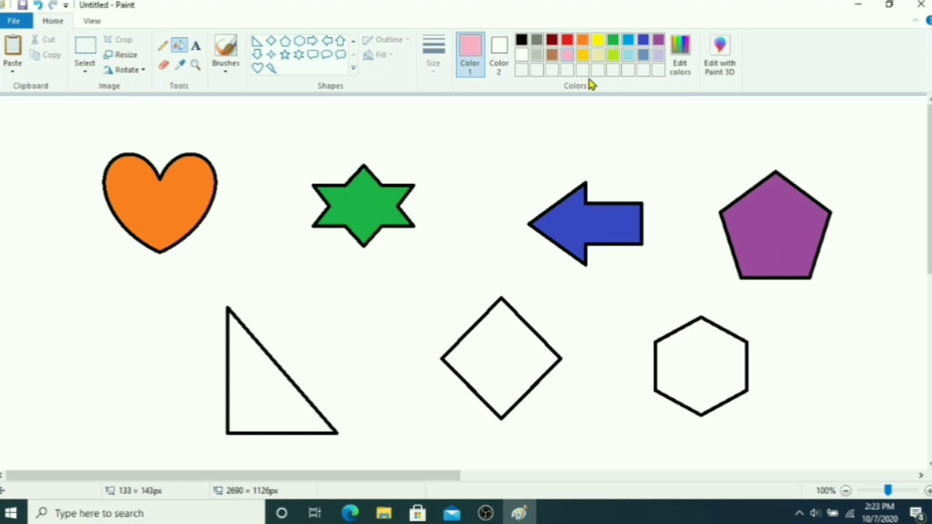
{"action": "left_click", "coordinate": [689, 365]}
{"action": "left_click", "coordinate": [567, 42]}
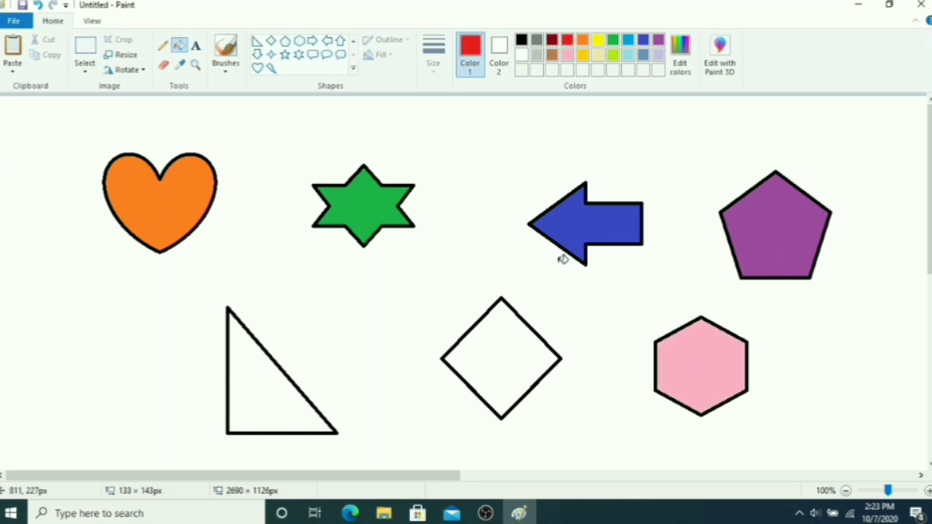
{"action": "left_click", "coordinate": [502, 354]}
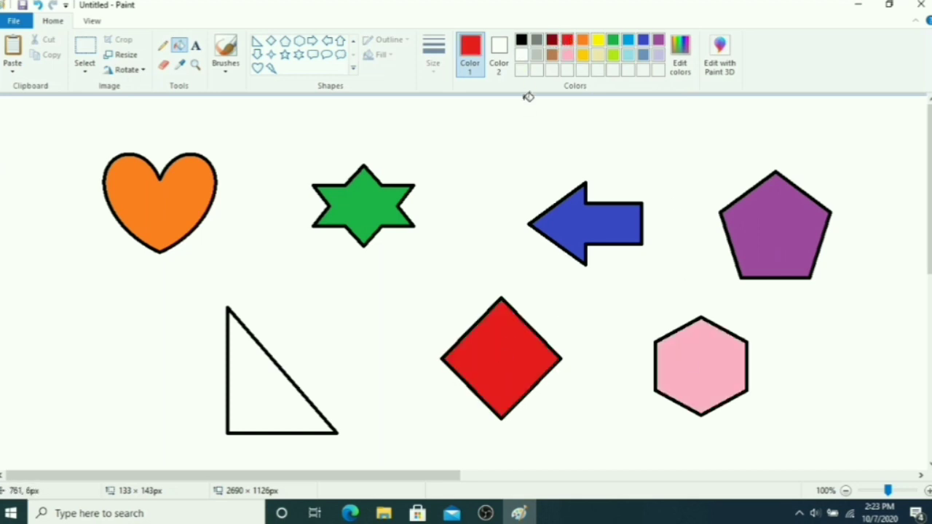
{"action": "left_click", "coordinate": [599, 42]}
{"action": "left_click", "coordinate": [268, 387]}
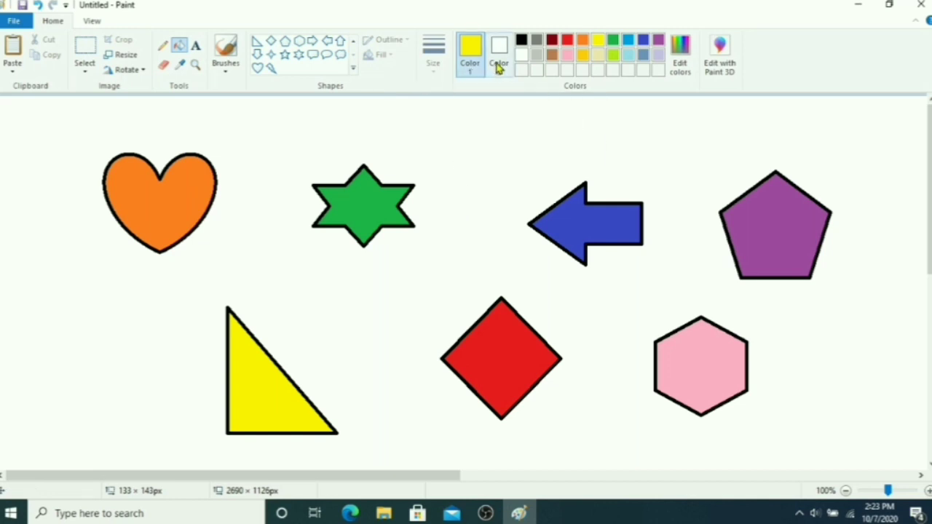
Start a new blank picture, discarding the current drawing without saving it
{"action": "left_click", "coordinate": [14, 24]}
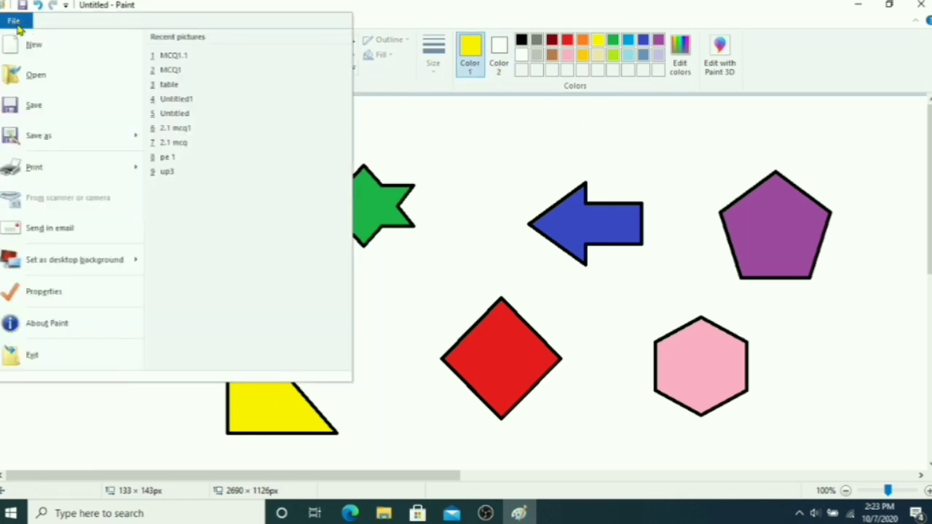
{"action": "left_click", "coordinate": [35, 46]}
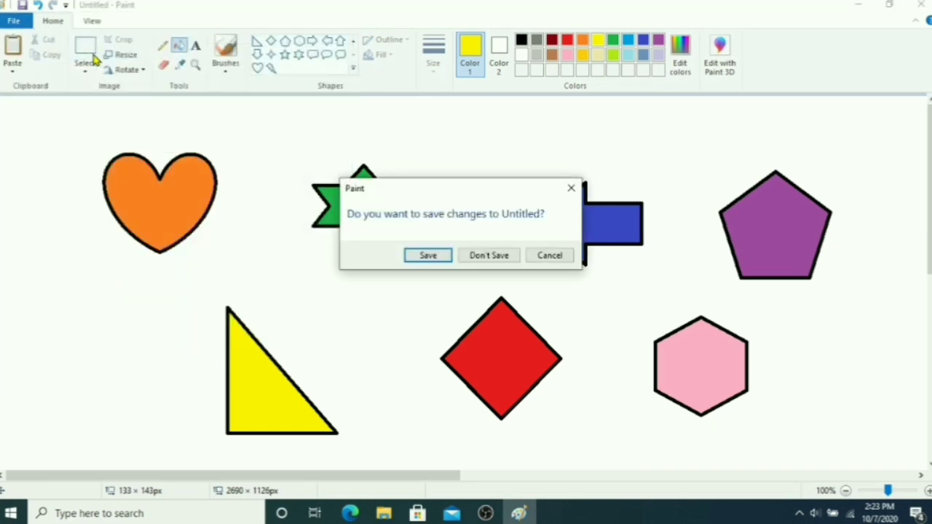
{"action": "left_click", "coordinate": [491, 267]}
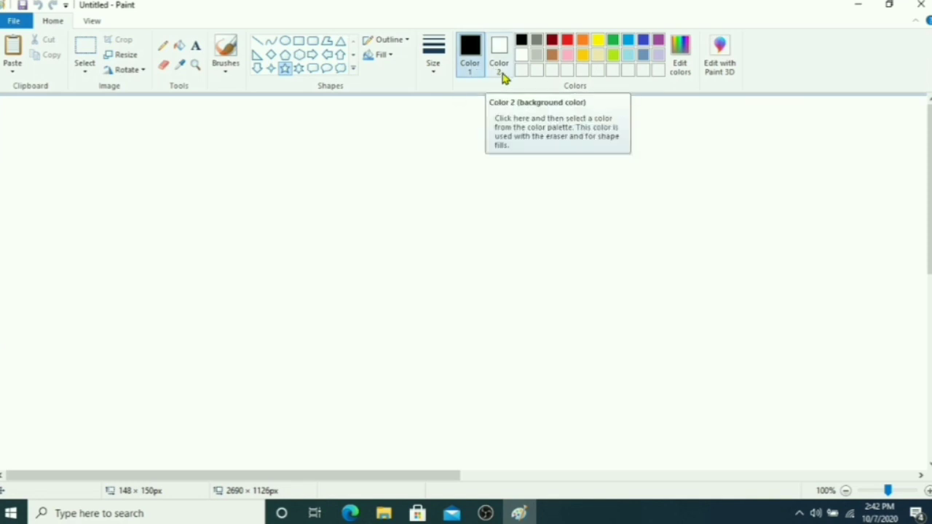
Draw an unfilled black-outlined circle about 110 × 121 px near the canvas's upper-left corner
{"action": "left_click", "coordinate": [285, 44]}
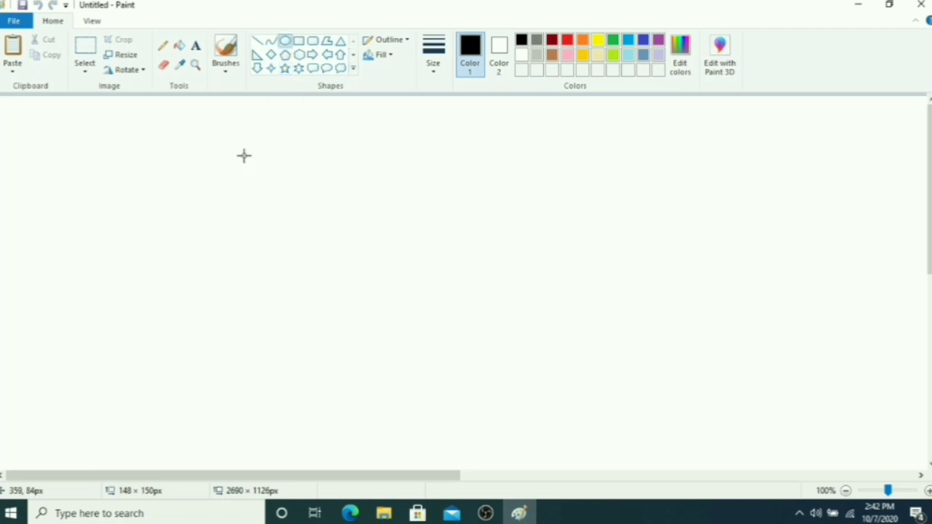
{"action": "left_click_drag", "start_coordinate": [40, 143], "coordinate": [115, 226]}
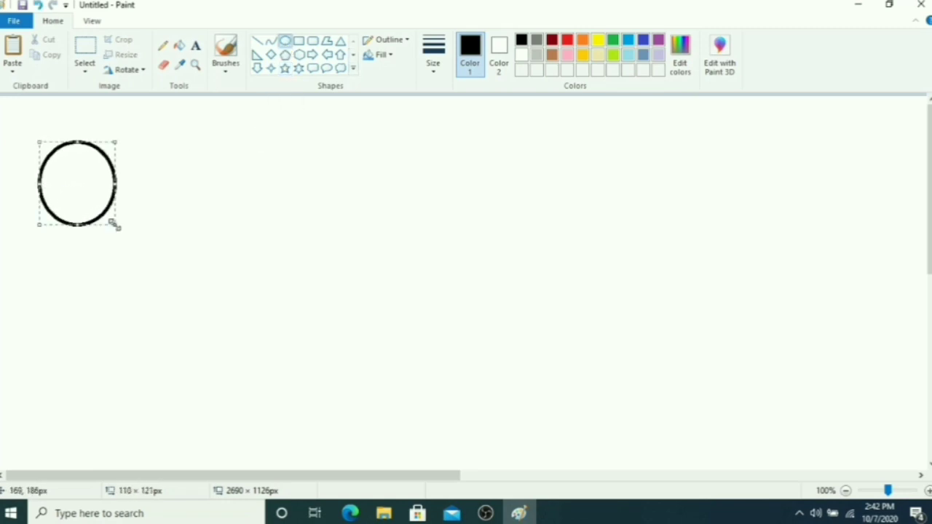
{"action": "left_click", "coordinate": [214, 233]}
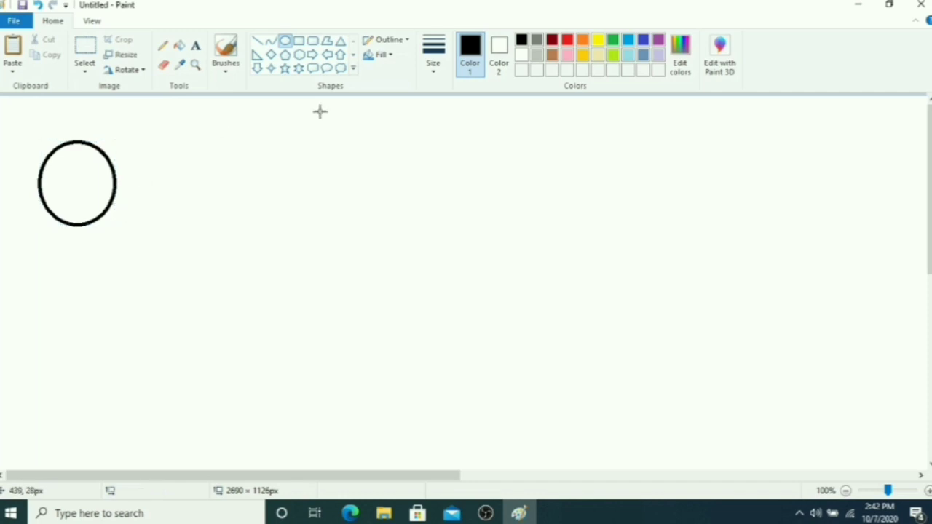
Set Color 2 to orange with a solid color fill and draw a circle about 129 × 134 px right of the unfilled one
{"action": "left_click", "coordinate": [505, 56]}
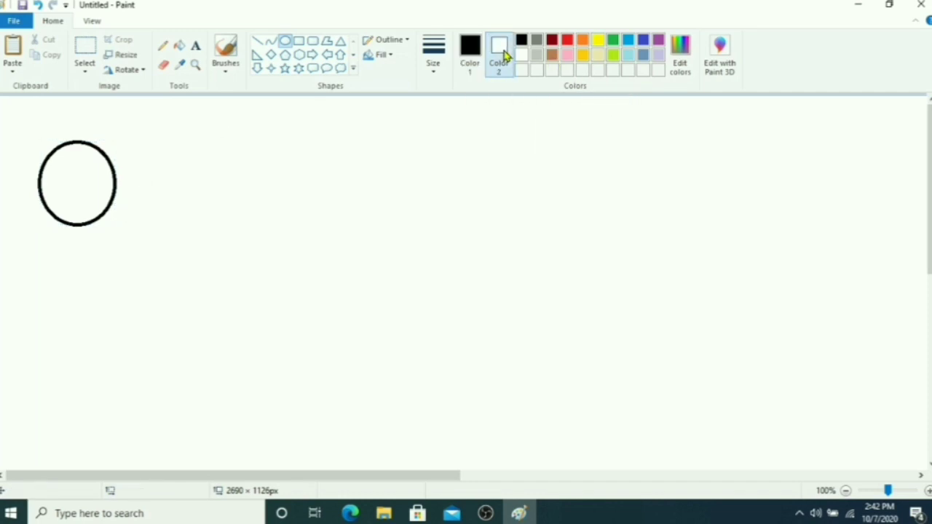
{"action": "left_click", "coordinate": [587, 42]}
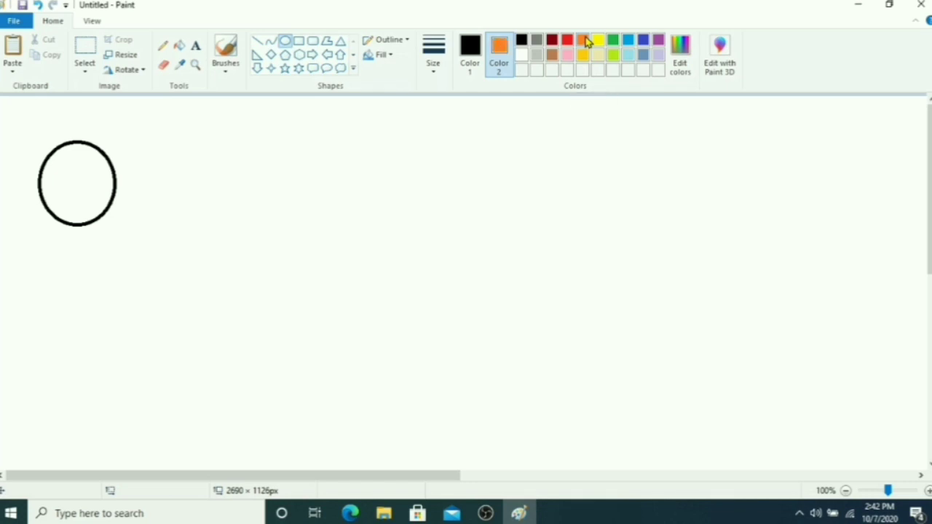
{"action": "left_click", "coordinate": [388, 56]}
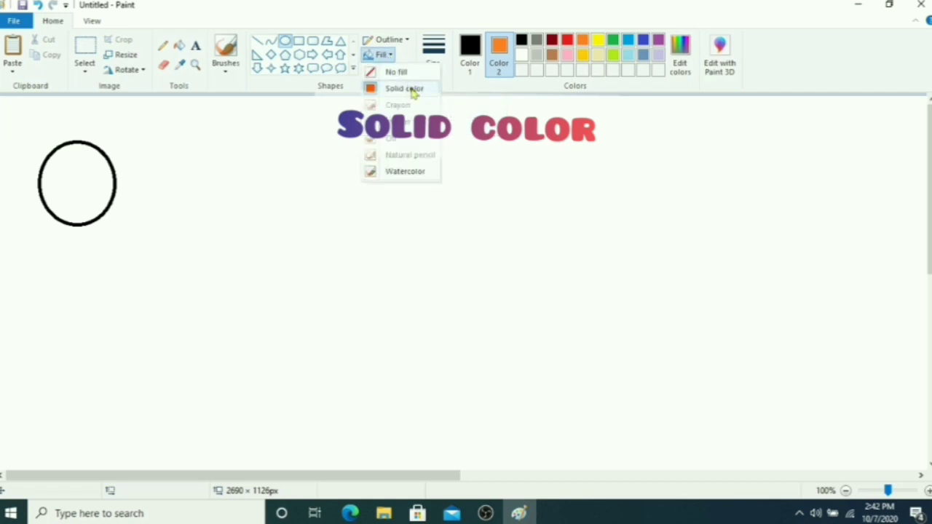
{"action": "left_click", "coordinate": [404, 89]}
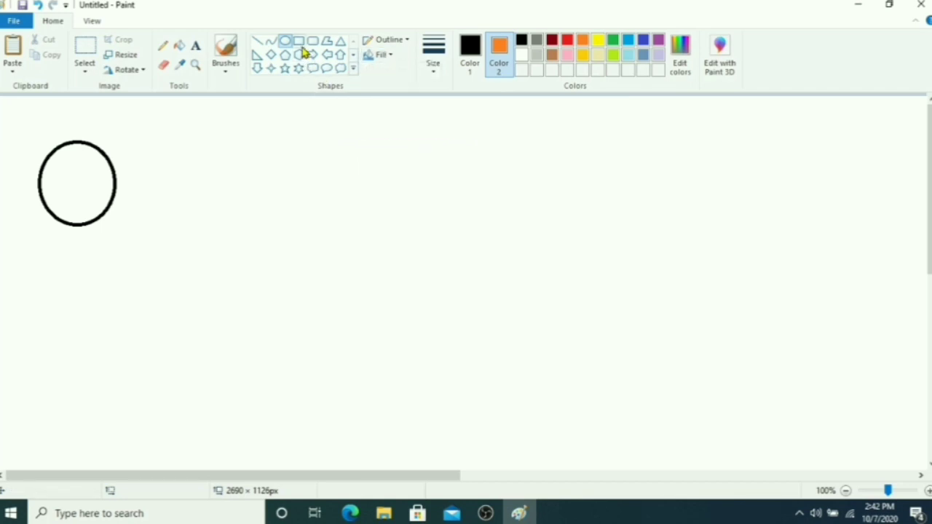
{"action": "left_click_drag", "start_coordinate": [199, 152], "coordinate": [290, 246]}
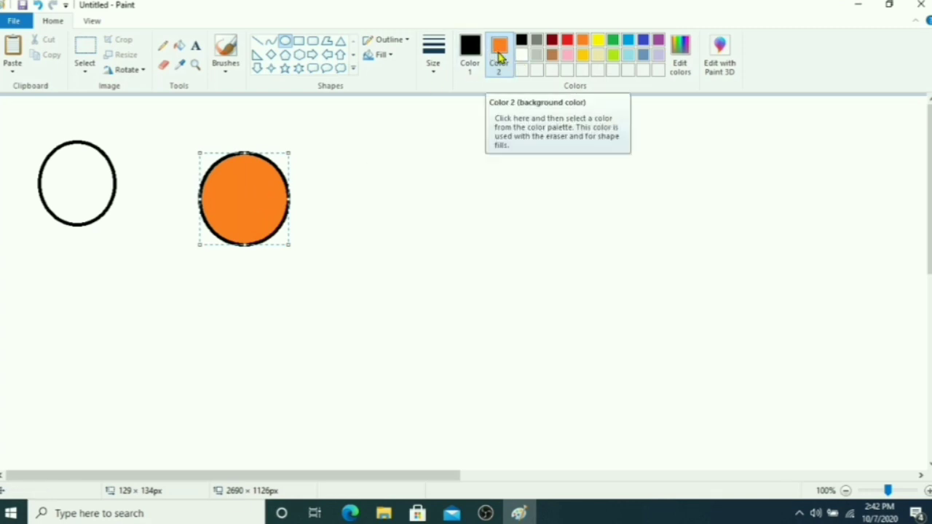
{"action": "left_click", "coordinate": [487, 127]}
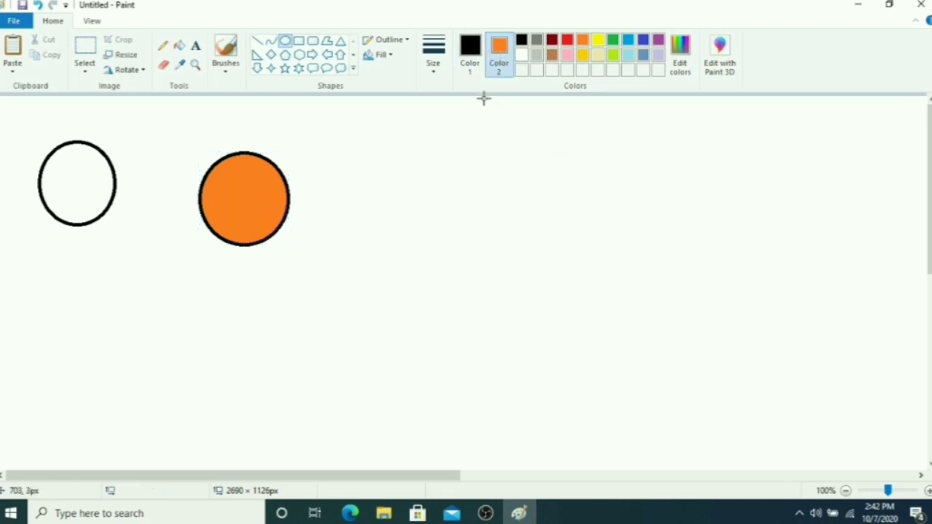
Keep the solid color fill and draw a green-filled rectangle to the right of the orange circle
{"action": "left_click", "coordinate": [384, 57]}
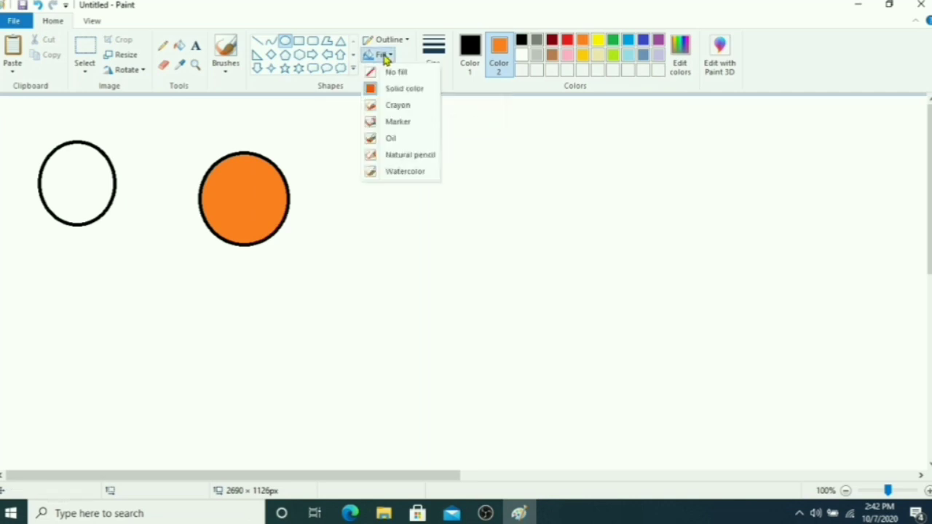
{"action": "left_click", "coordinate": [429, 91]}
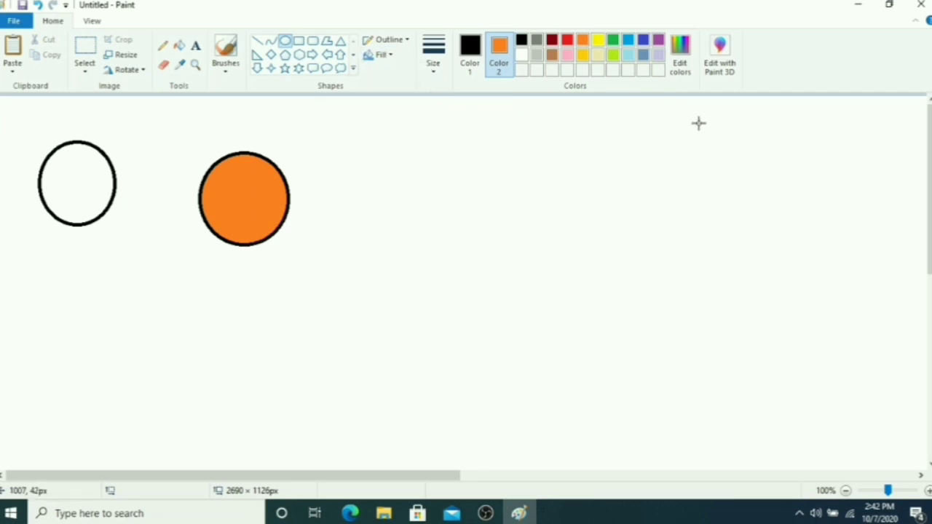
{"action": "left_click", "coordinate": [300, 43]}
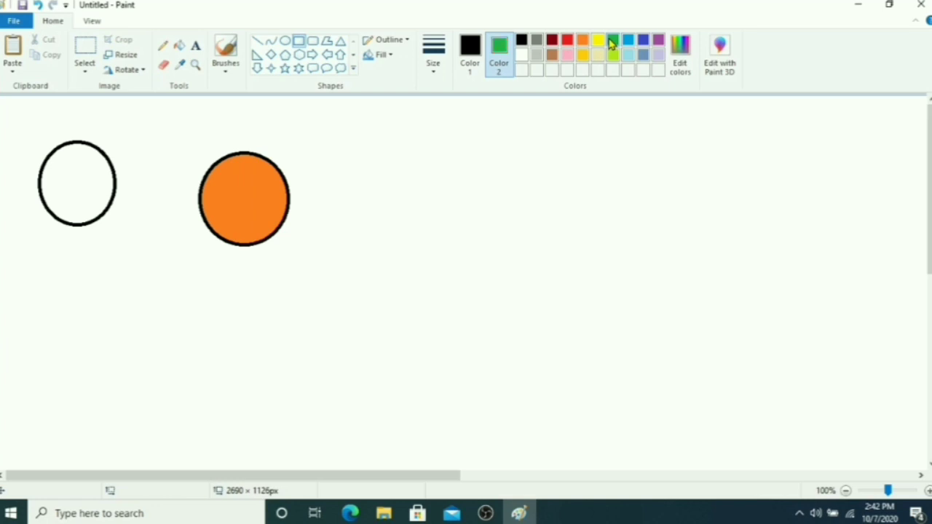
{"action": "left_click_drag", "start_coordinate": [383, 167], "coordinate": [470, 239]}
{"action": "left_click", "coordinate": [539, 215]}
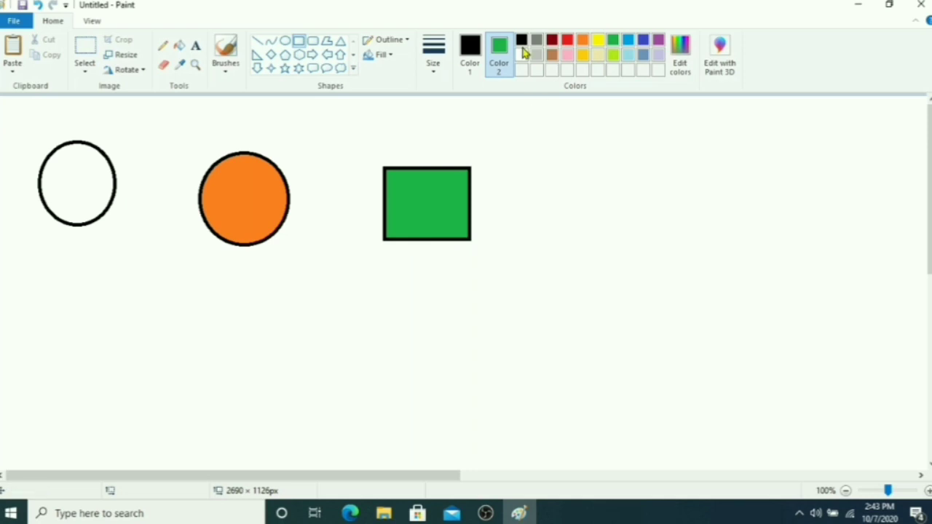
Draw an indigo-filled triangle to the right of the green rectangle
{"action": "left_click", "coordinate": [341, 44]}
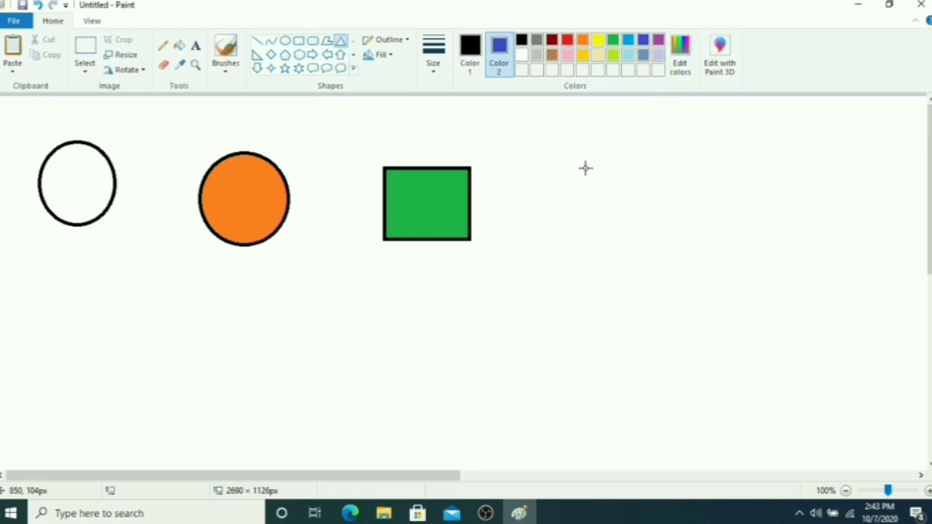
{"action": "left_click_drag", "start_coordinate": [584, 167], "coordinate": [687, 250]}
{"action": "left_click", "coordinate": [747, 188]}
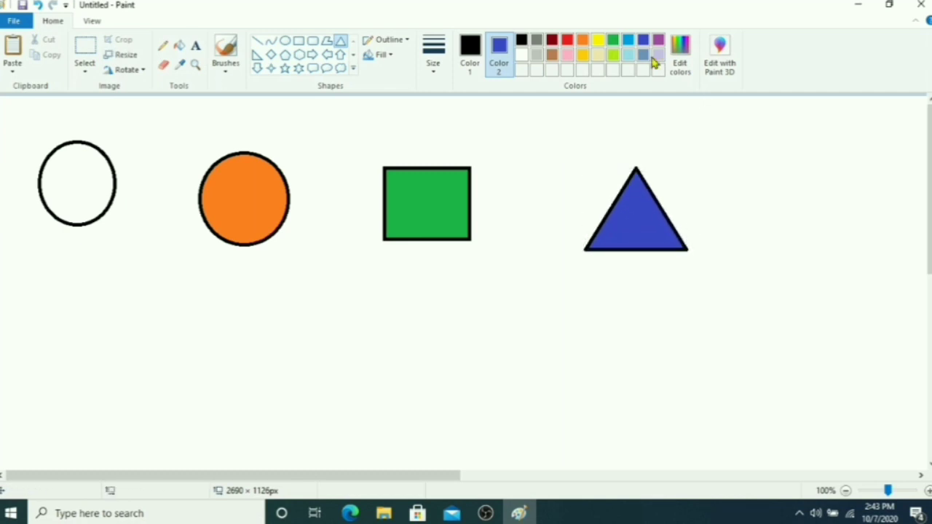
Draw a red-filled five-point star about 116 × 132 px below the gap between the orange circle and the green rectangle
{"action": "left_click", "coordinate": [286, 69]}
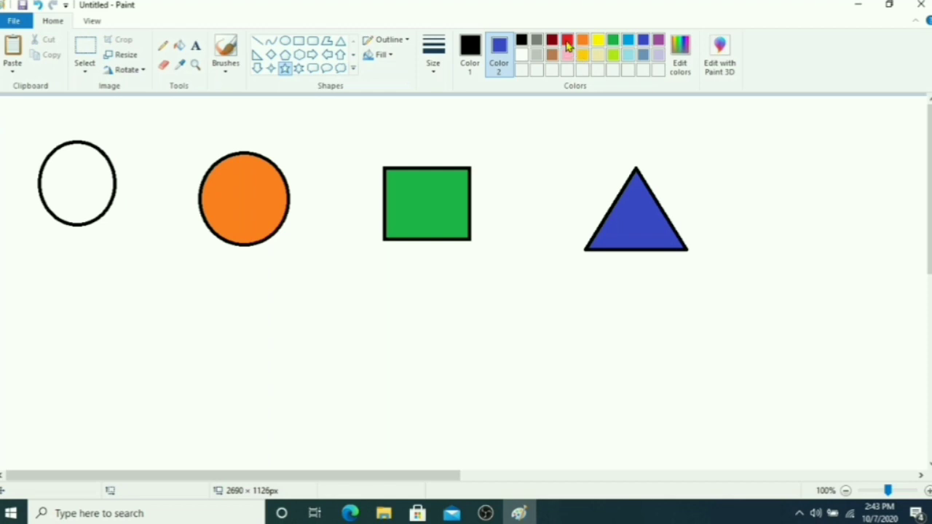
{"action": "right_click", "coordinate": [567, 41]}
{"action": "left_click_drag", "start_coordinate": [318, 302], "coordinate": [398, 393]}
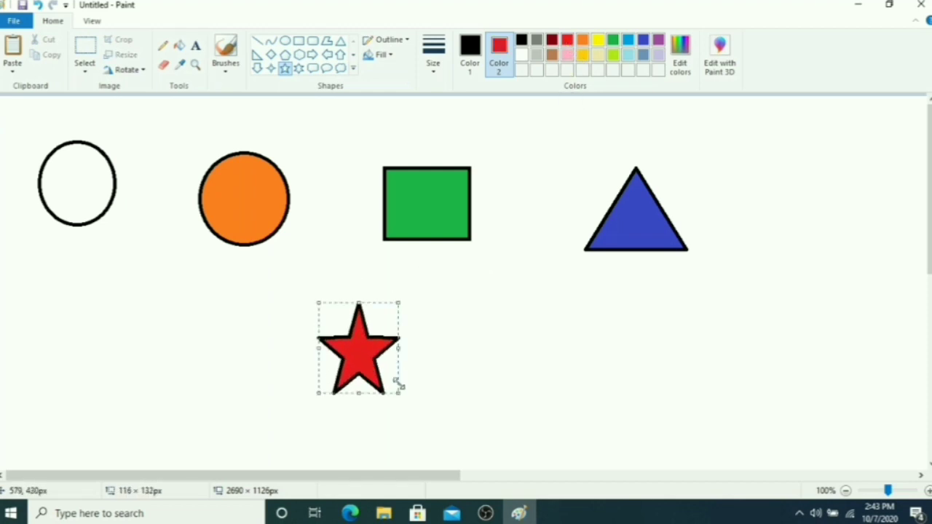
Draw a rose-filled heart to the right of the red star
{"action": "left_click", "coordinate": [355, 69]}
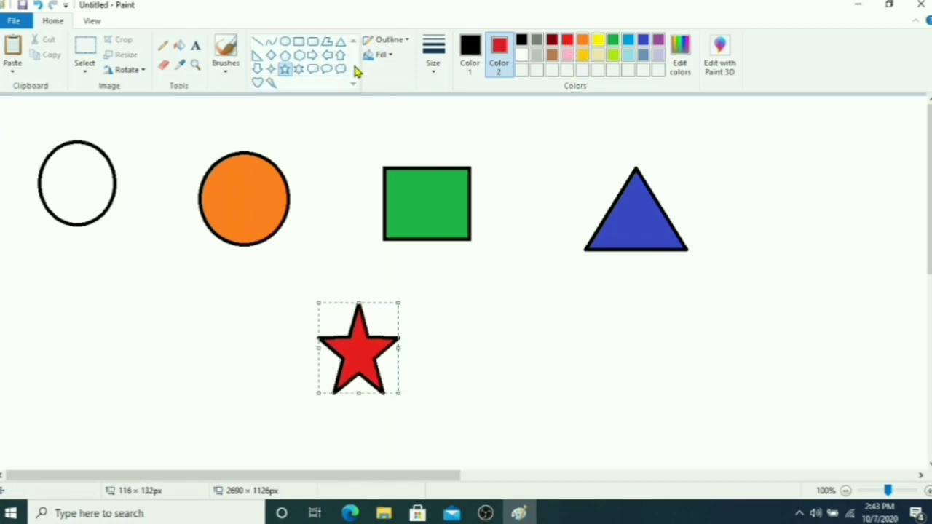
{"action": "left_click", "coordinate": [263, 83]}
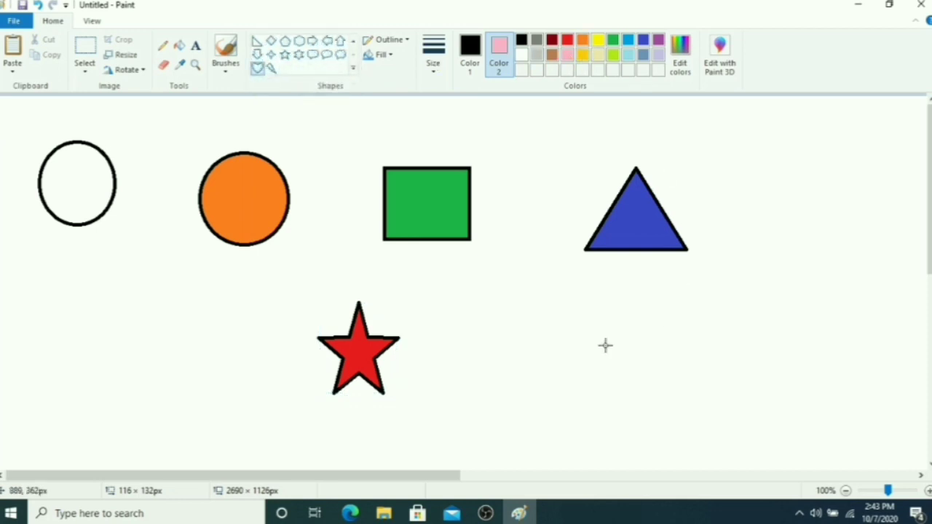
{"action": "left_click_drag", "start_coordinate": [534, 308], "coordinate": [605, 390]}
{"action": "left_click", "coordinate": [693, 371]}
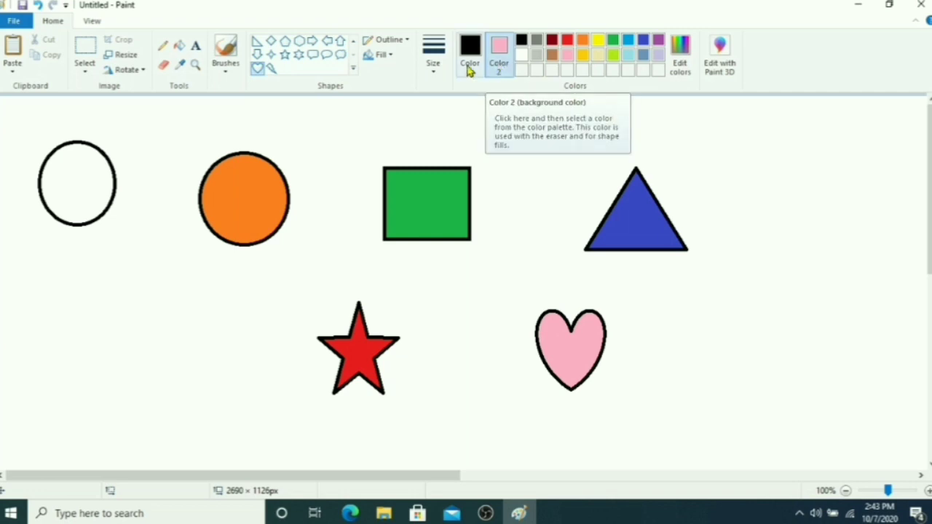
Set Color 2 back to white, then select the unfilled circle with a rectangular selection and delete it
{"action": "left_click", "coordinate": [500, 64]}
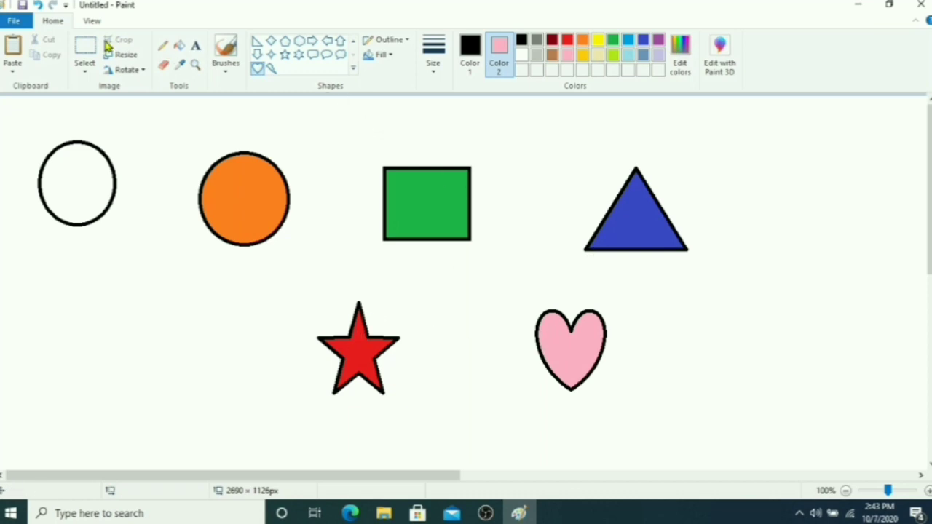
{"action": "left_click", "coordinate": [521, 56]}
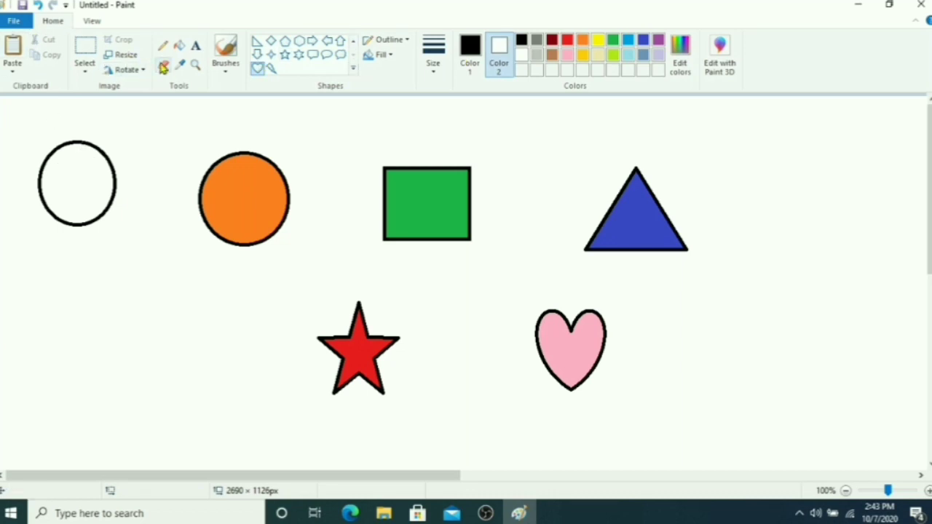
{"action": "left_click", "coordinate": [86, 55]}
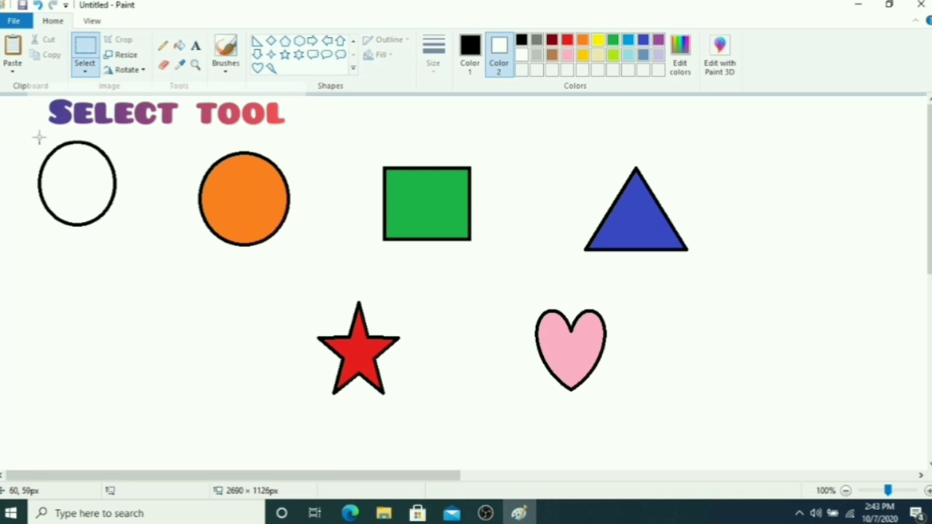
{"action": "left_click_drag", "start_coordinate": [39, 134], "coordinate": [127, 233]}
{"action": "right_click", "coordinate": [96, 197]}
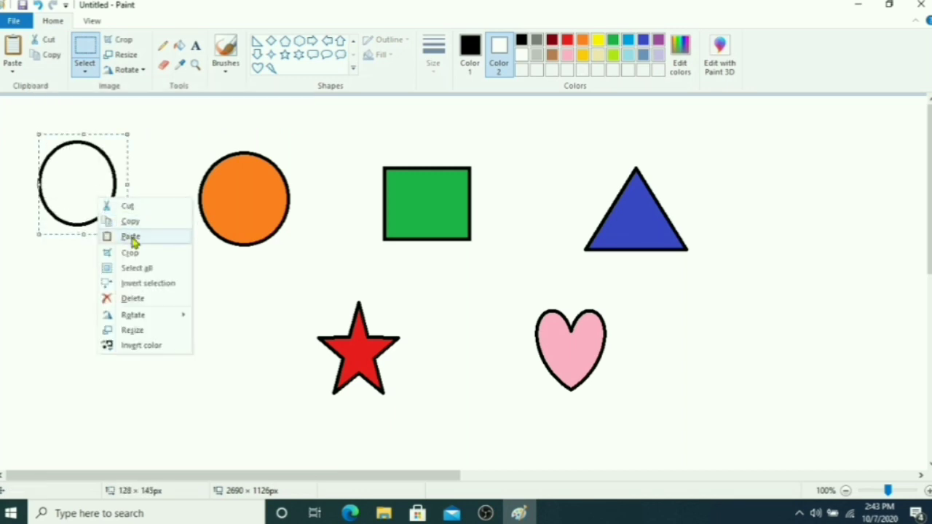
{"action": "left_click", "coordinate": [133, 299]}
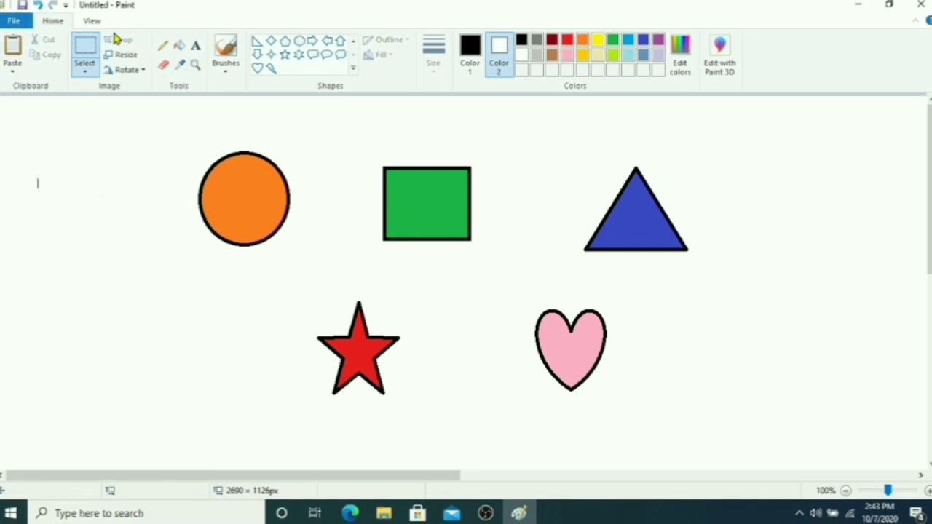
Create a text box about 127 × 44 px below the orange circle, with font size 20 and Color 1 active
{"action": "left_click", "coordinate": [195, 47]}
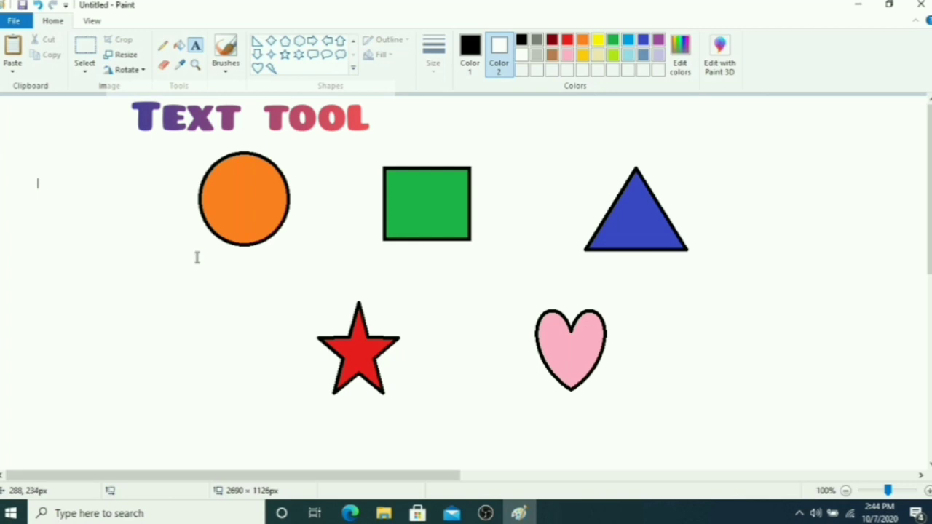
{"action": "left_click_drag", "start_coordinate": [196, 257], "coordinate": [284, 287]}
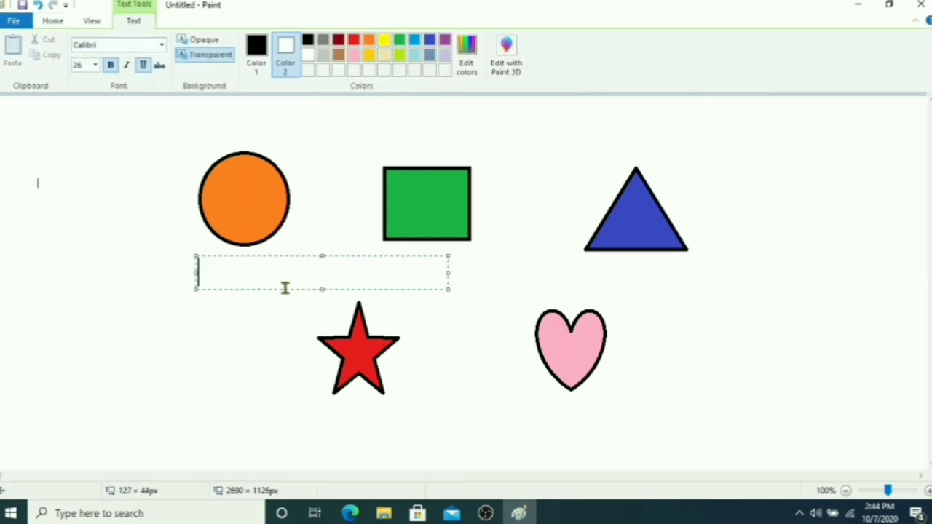
{"action": "left_click", "coordinate": [97, 66]}
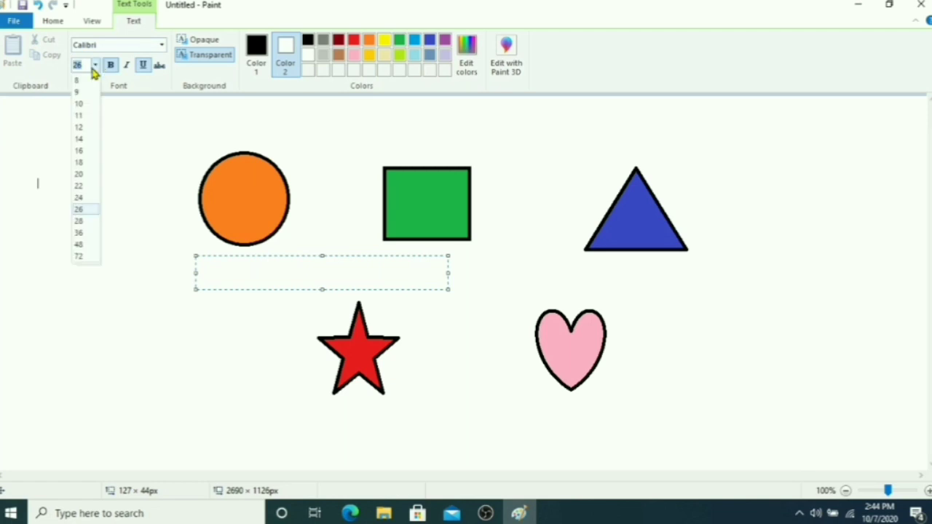
{"action": "left_click", "coordinate": [79, 175]}
{"action": "left_click", "coordinate": [256, 52]}
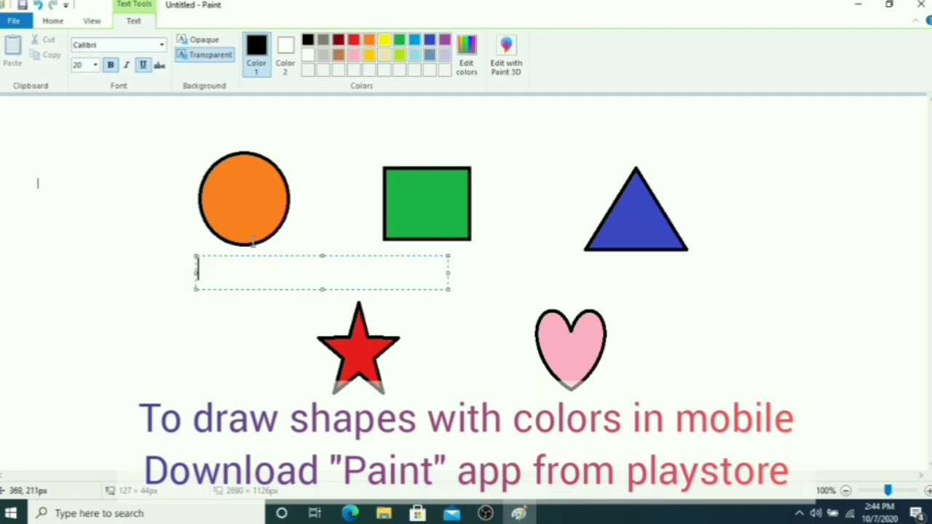
Label the orange circle CIRCLE, indent the word with leading spaces and commit the text
{"action": "type", "text": "d"}
{"action": "type", "text": "IRCLE"}
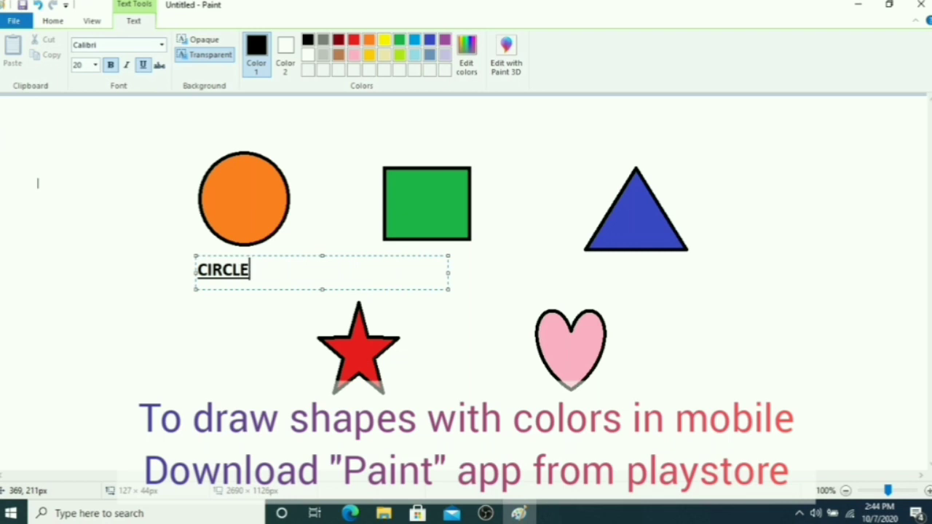
{"action": "left_click", "coordinate": [220, 277]}
{"action": "key", "text": "Home"}
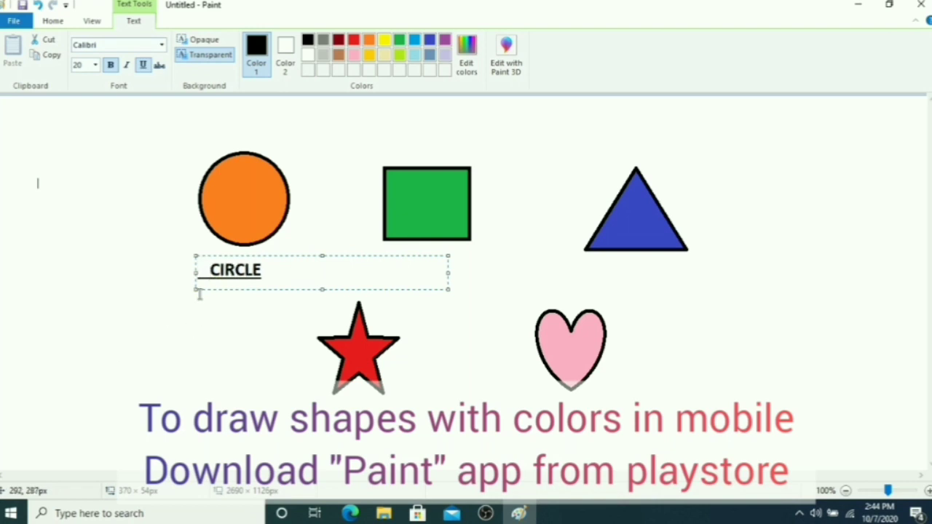
{"action": "left_click", "coordinate": [416, 270]}
{"action": "left_click", "coordinate": [500, 250]}
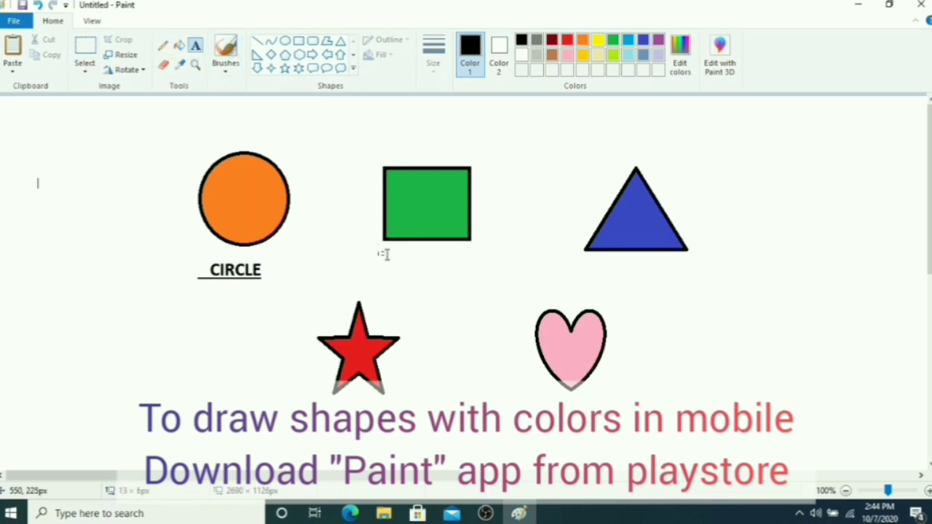
Add the label SQUARE in a text box about 154 × 39 px below the green rectangle
{"action": "mouse_move", "coordinate": [377, 252]}
{"action": "left_mouse_down"}
{"action": "mouse_move", "coordinate": [427, 281]}
{"action": "mouse_move", "coordinate": [465, 287]}
{"action": "mouse_move", "coordinate": [484, 276]}
{"action": "left_mouse_up"}
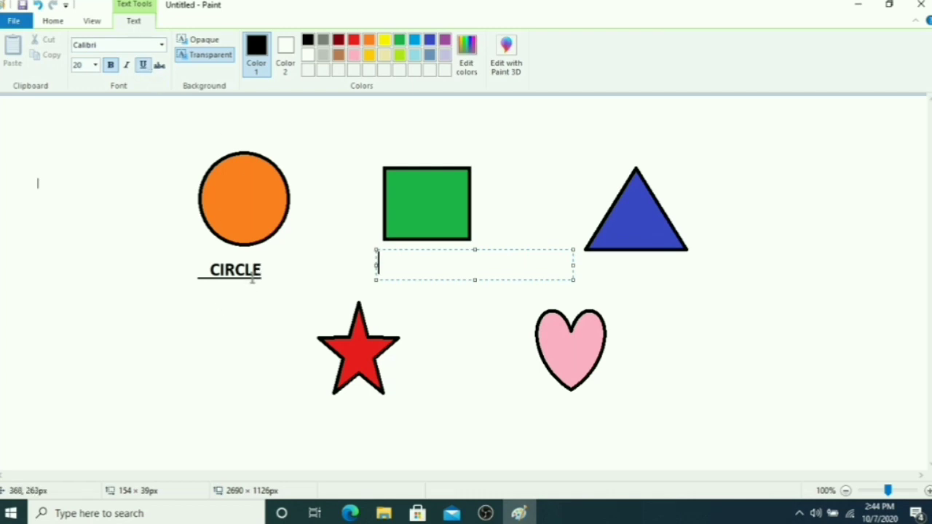
{"action": "type", "text": "SQUARE"}
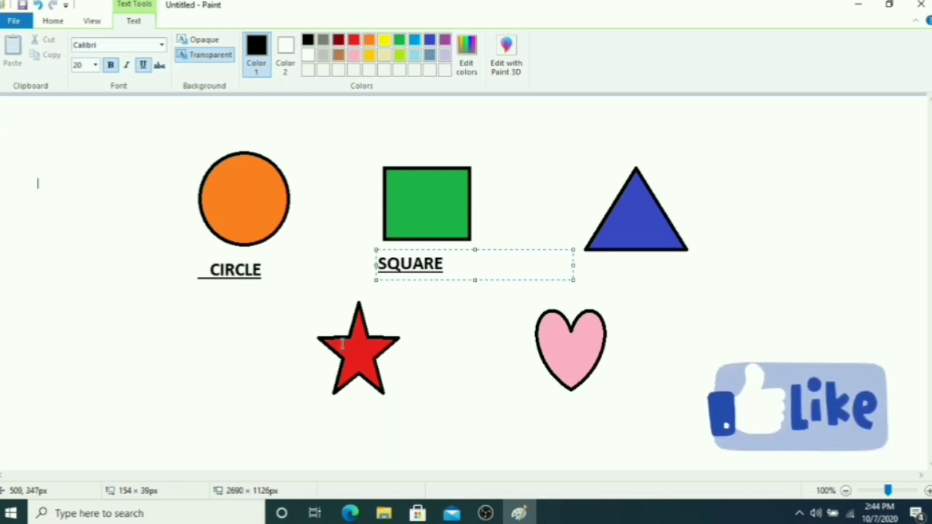
{"action": "left_click", "coordinate": [449, 408]}
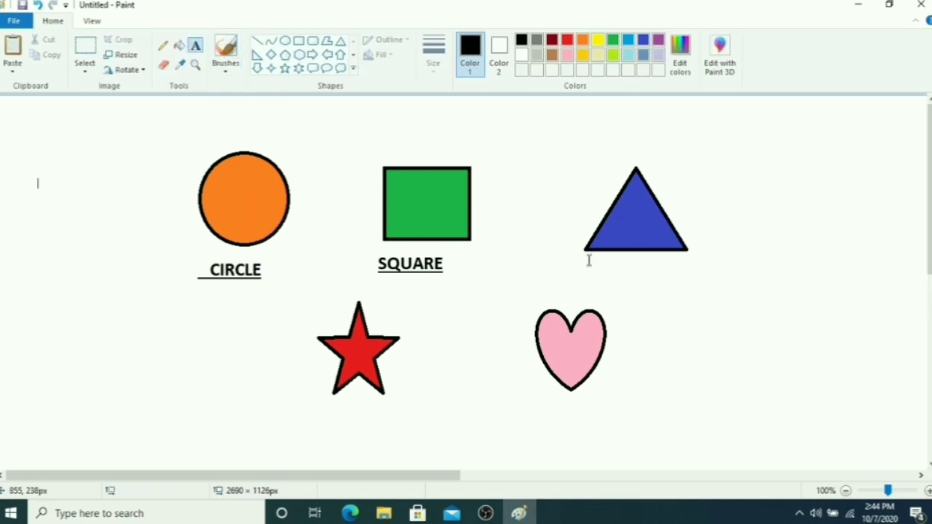
Add the label TRIANGLE in a text box about 151 × 38 px below the indigo triangle
{"action": "mouse_move", "coordinate": [590, 261]}
{"action": "left_mouse_down"}
{"action": "mouse_move", "coordinate": [639, 289]}
{"action": "mouse_move", "coordinate": [693, 286]}
{"action": "left_mouse_up"}
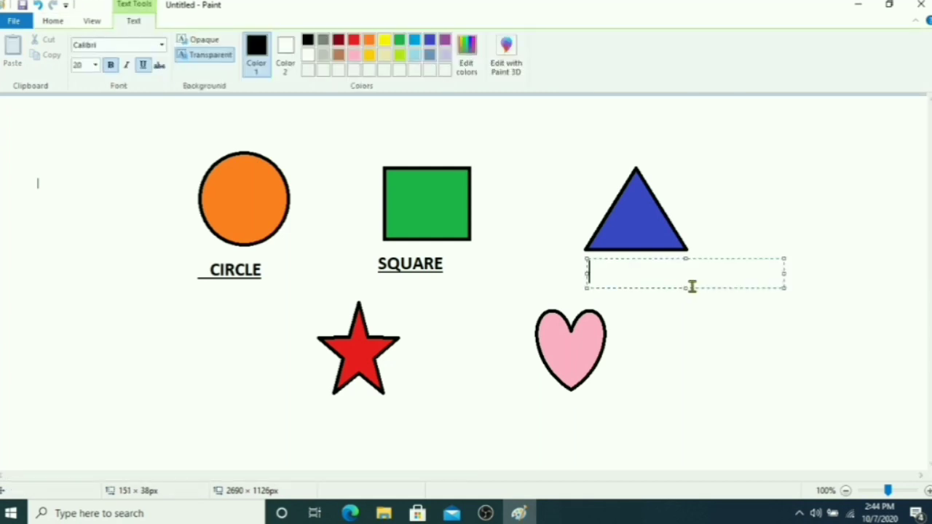
{"action": "type", "text": "TRI"}
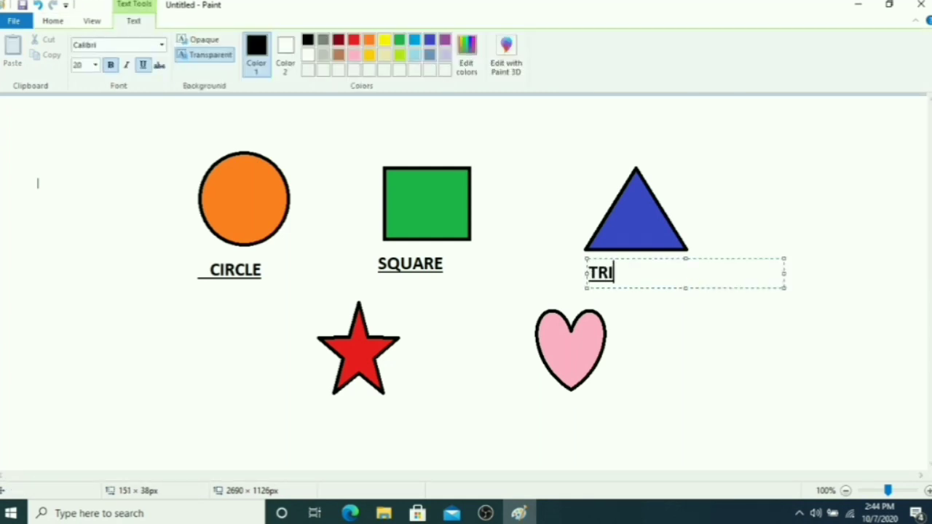
{"action": "type", "text": "ANGL"}
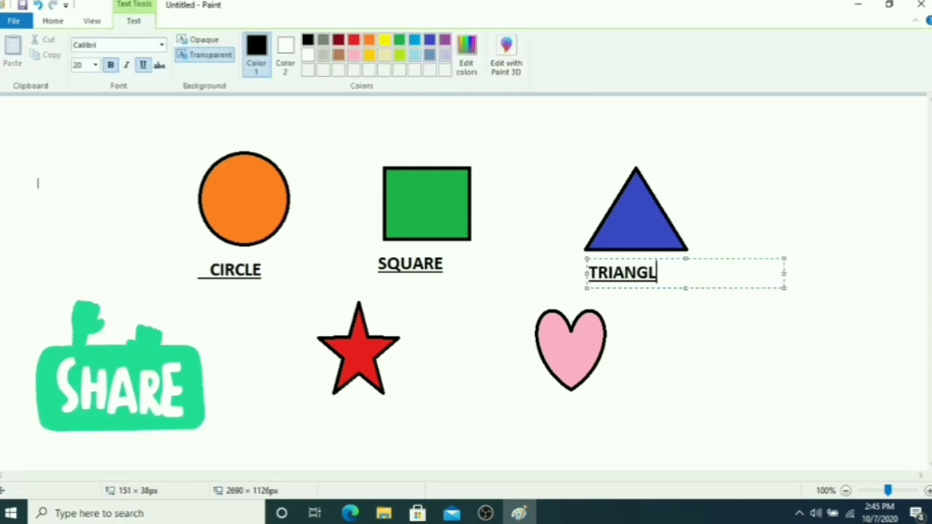
{"action": "type", "text": "E"}
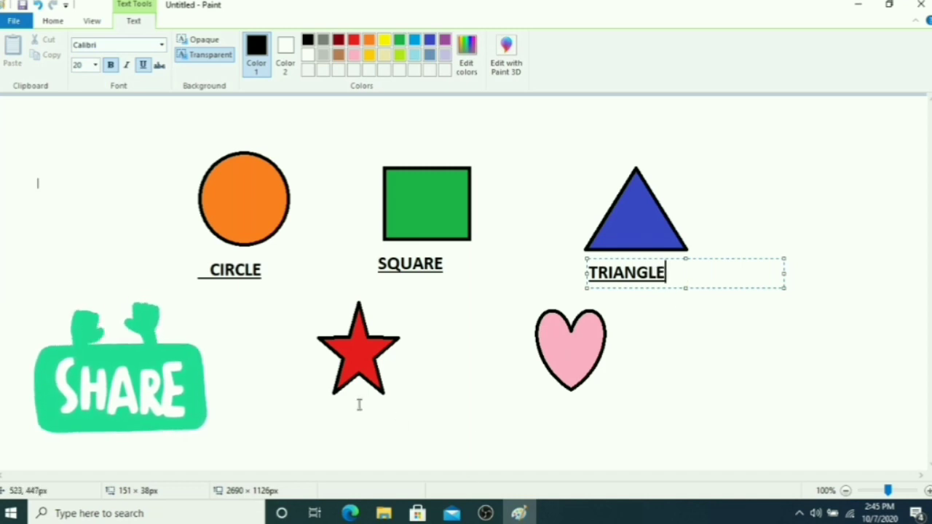
Add the label STAR in a text box about 128 × 42 px below the red star
{"action": "left_click_drag", "start_coordinate": [316, 410], "coordinate": [405, 439]}
{"action": "type", "text": "STAR"}
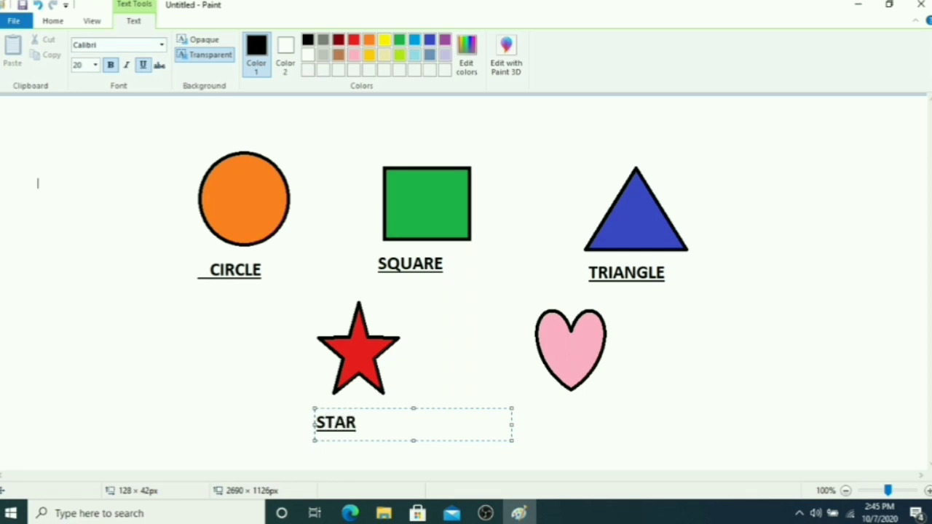
{"action": "left_click", "coordinate": [582, 413]}
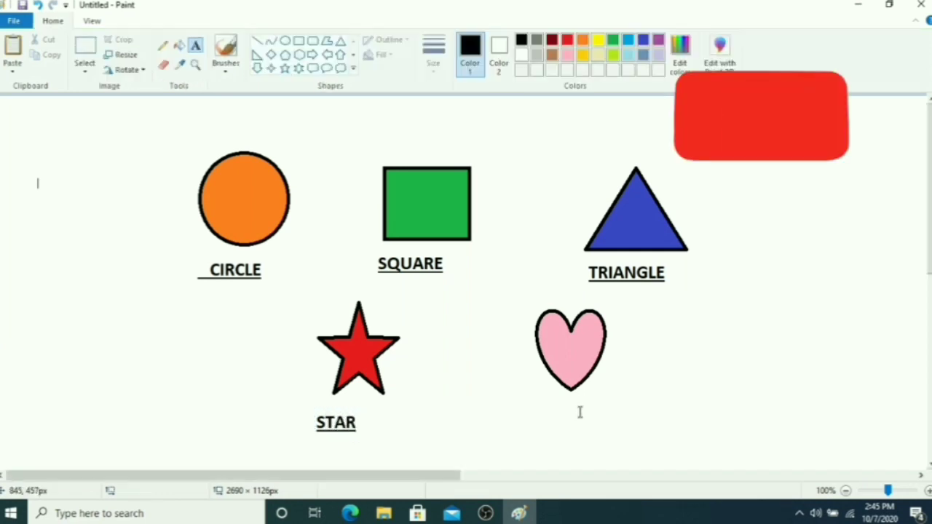